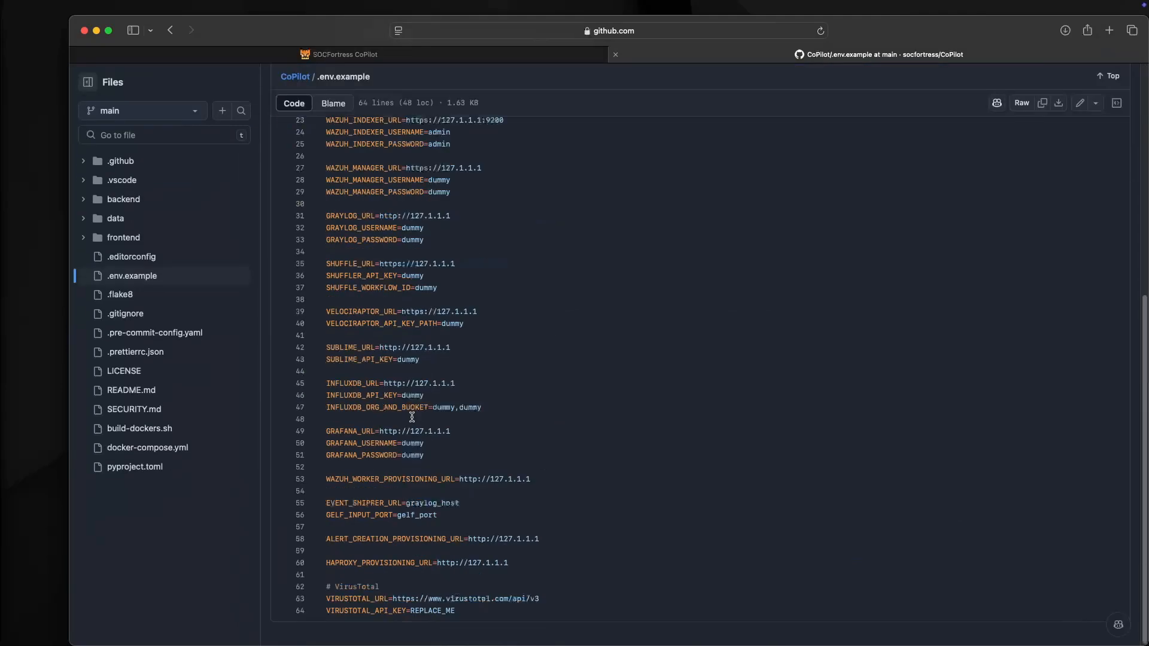
# - Copy the VirusTotal settings lines 62–64 from .env.example on GitHub for use in the terminal
pyautogui.moveTo(458, 611); pyautogui.dragTo(323, 588)
pyautogui.rightClick(342, 590)
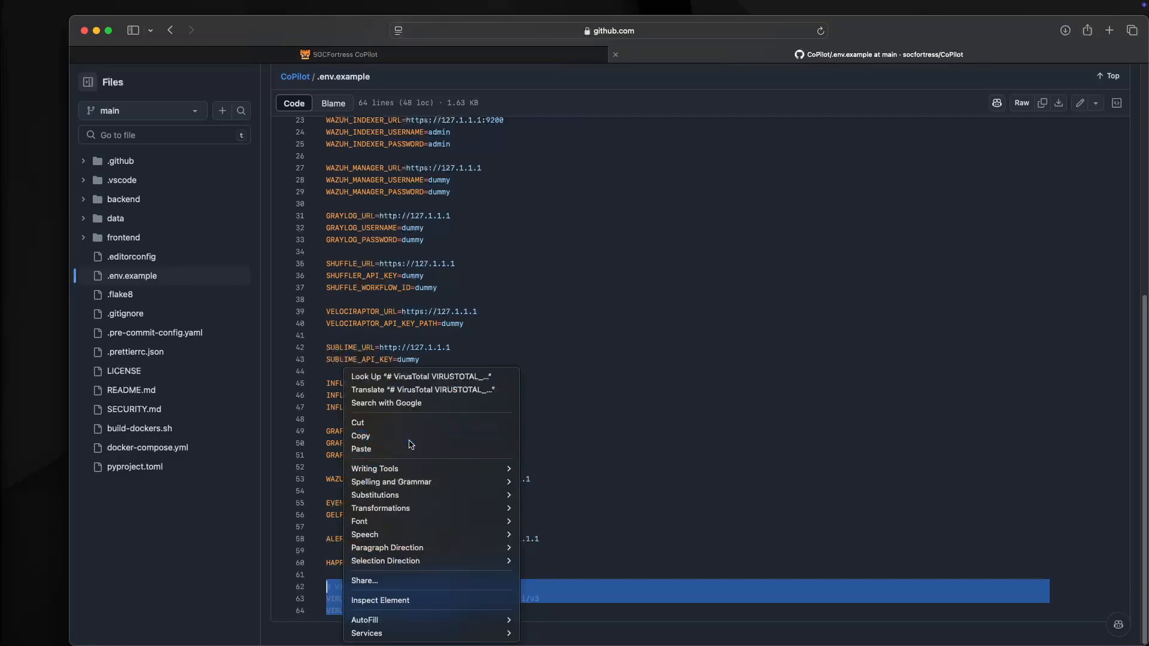
pyautogui.click(409, 436)
pyautogui.press('super+Tab')
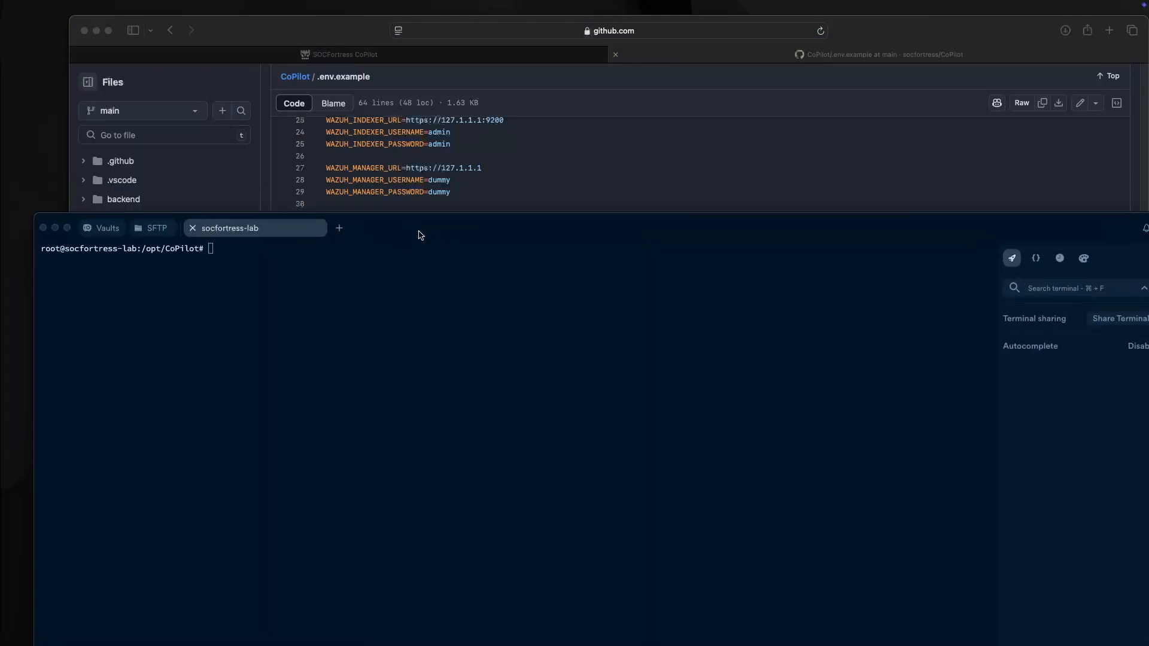
# - Take the CoPilot containers down with docker compose down
pyautogui.doubleClick(421, 234)
pyautogui.write('docker compose stop')
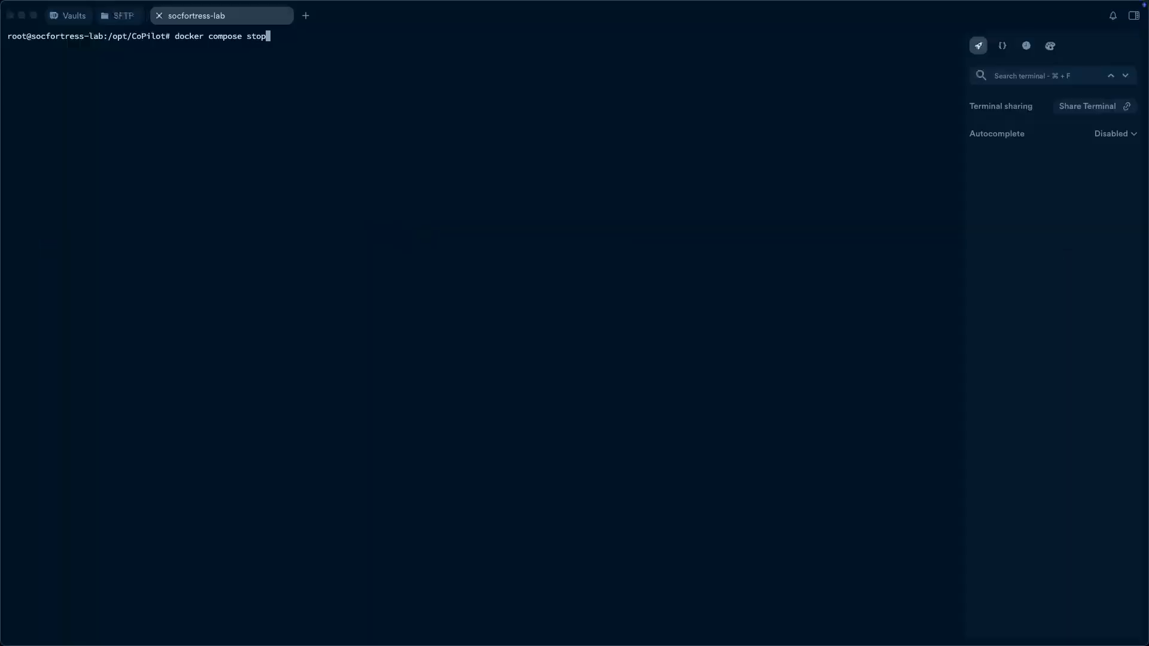
pyautogui.press('BackSpace')
pyautogui.press('BackSpace')
pyautogui.press('BackSpace')
pyautogui.press('BackSpace')
pyautogui.write('down')
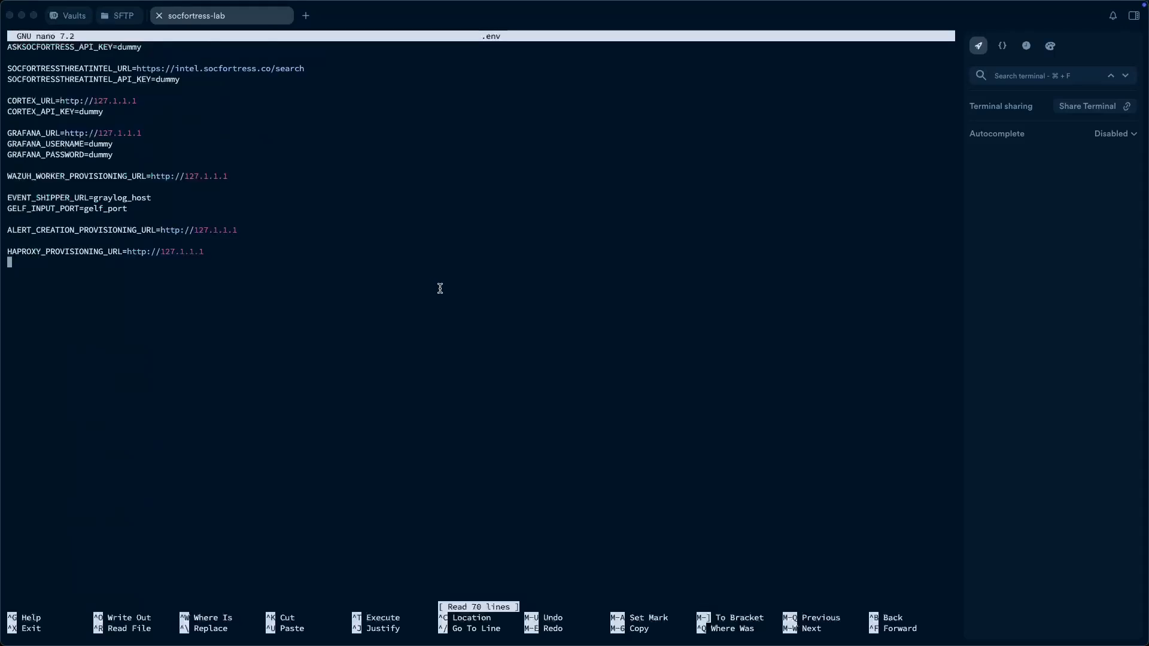
# - Paste the VirusTotal URL and key settings into .env below HAPROXY and save the file
pyautogui.press('Return')
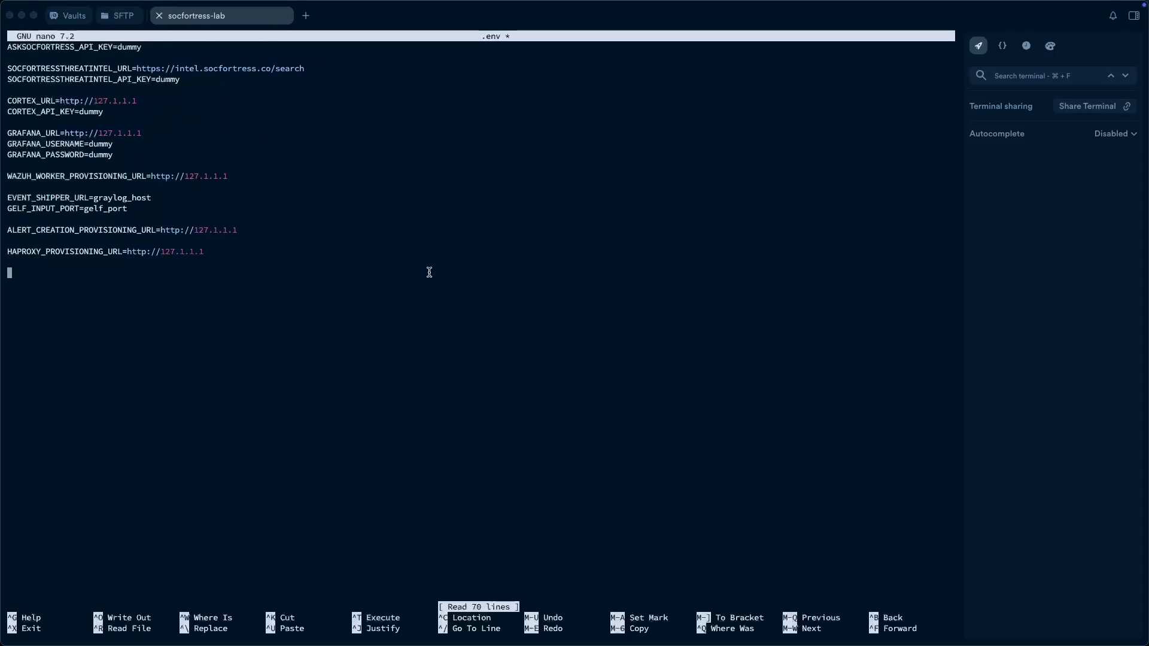
pyautogui.press('super+v')
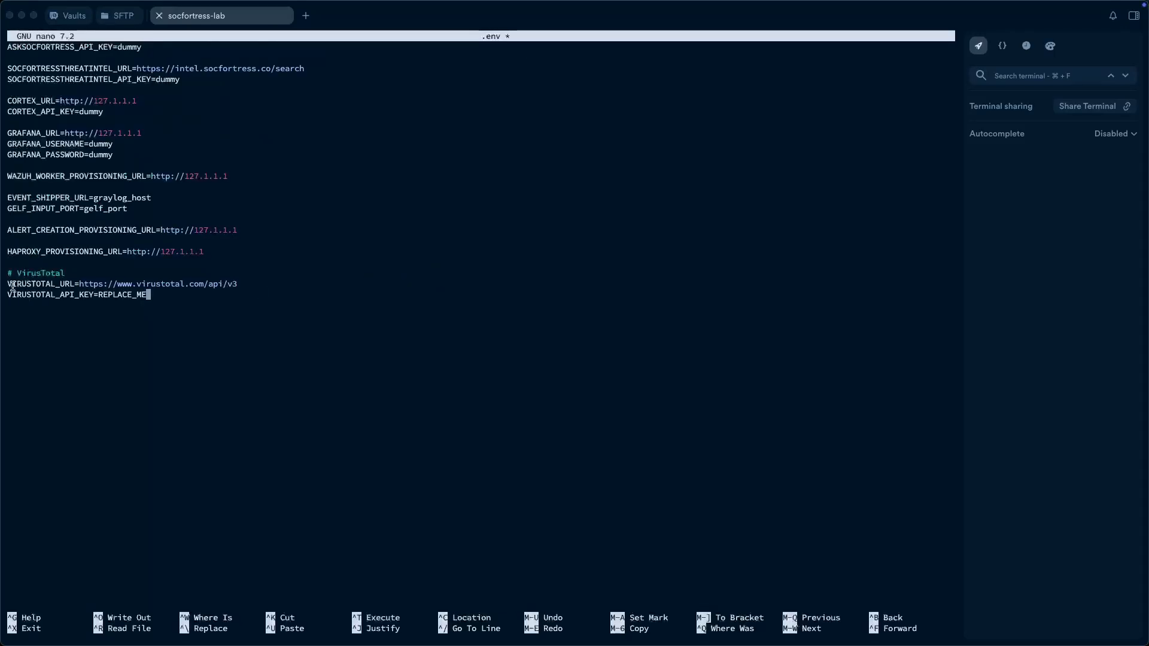
pyautogui.moveTo(12, 285); pyautogui.dragTo(150, 294)
pyautogui.click(94, 295)
pyautogui.hotkey('ctrl', 'x')
pyautogui.press('y')
pyautogui.press('Return')
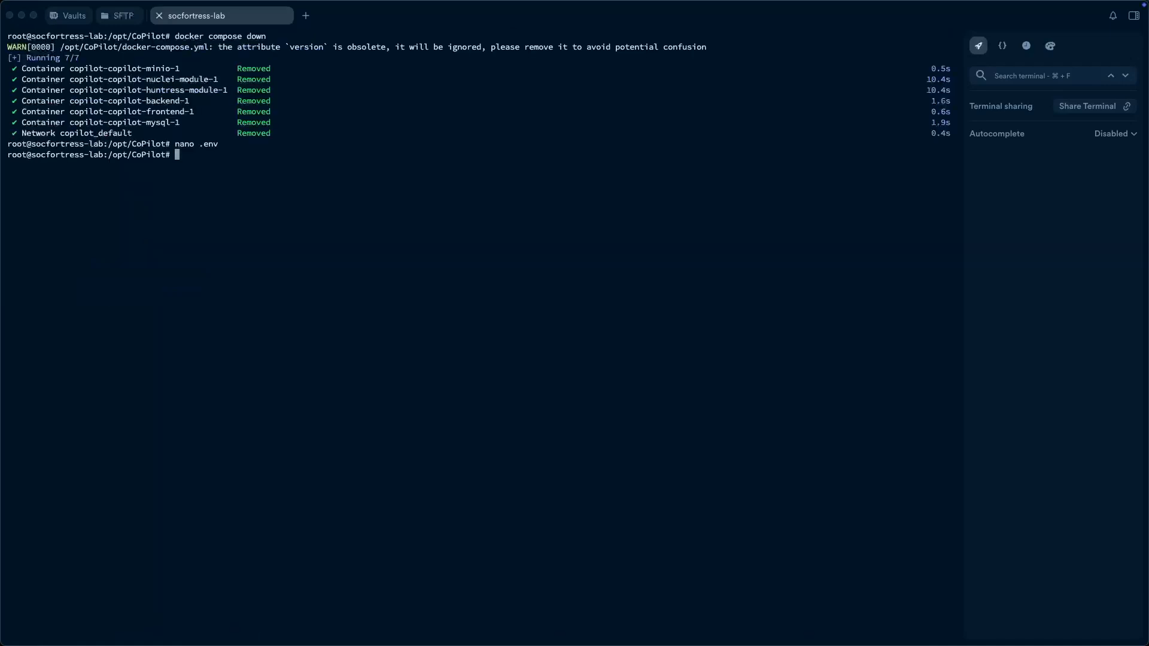
# - Pull updated CoPilot images and restart the stack with docker compose up -d
pyautogui.write('docker compose pull')
pyautogui.press('Return')
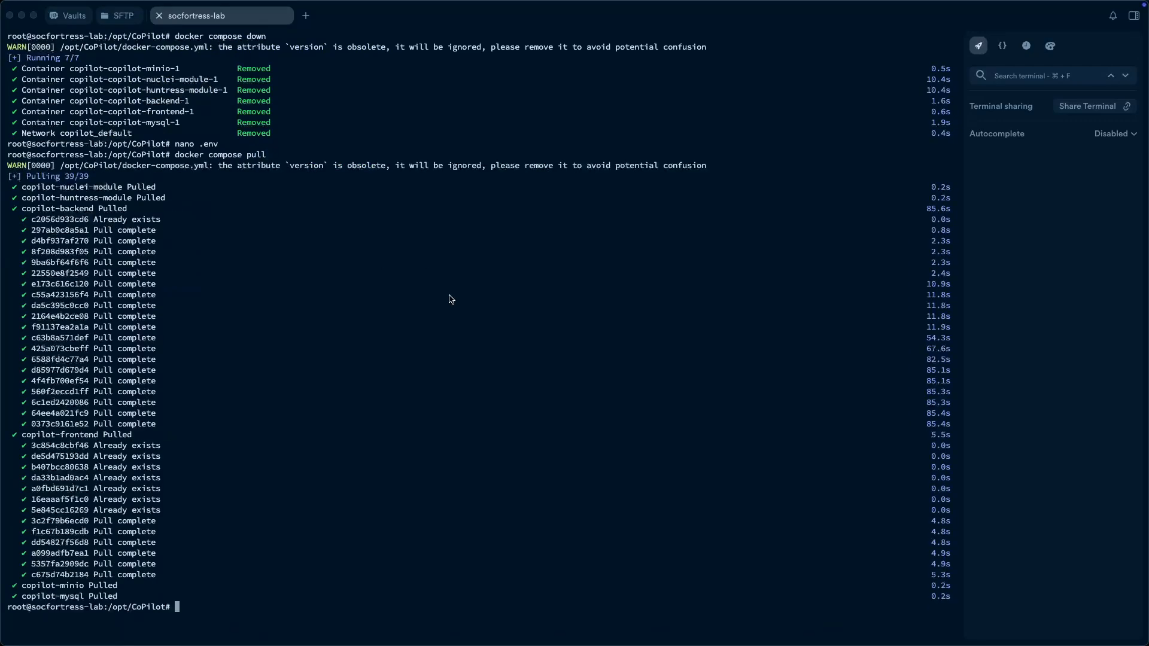
pyautogui.write('docker compose up -d')
pyautogui.press('Return')
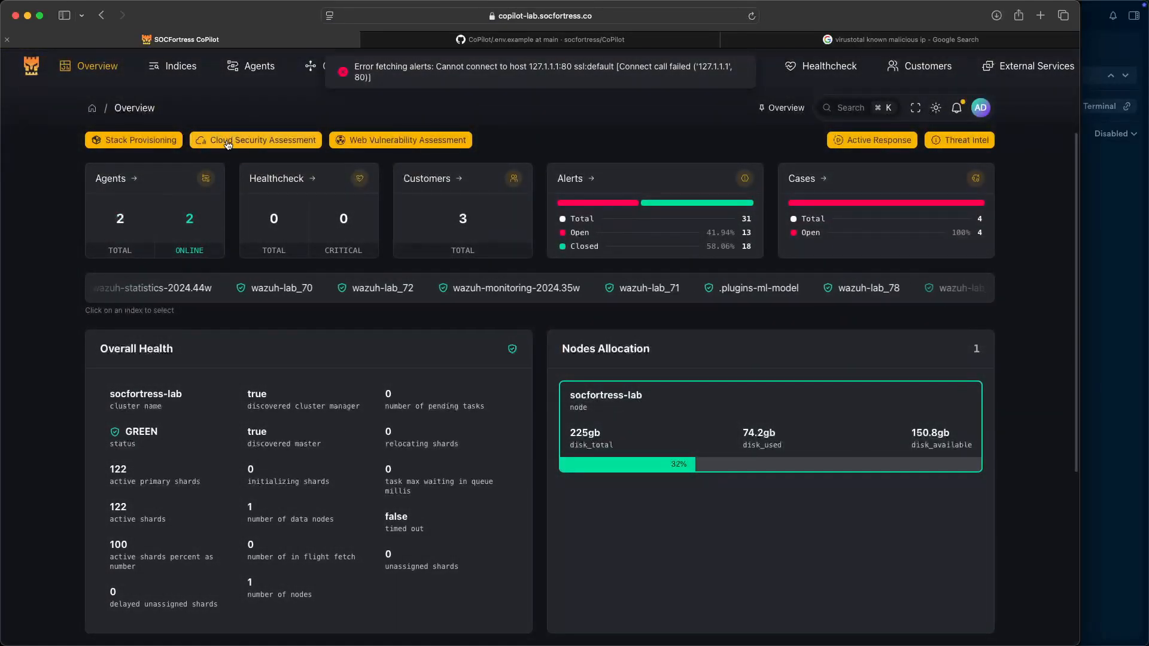
# - Replace the VirusTotal connector's REPLACE_ME API key with the real key and save it
pyautogui.click(338, 65)
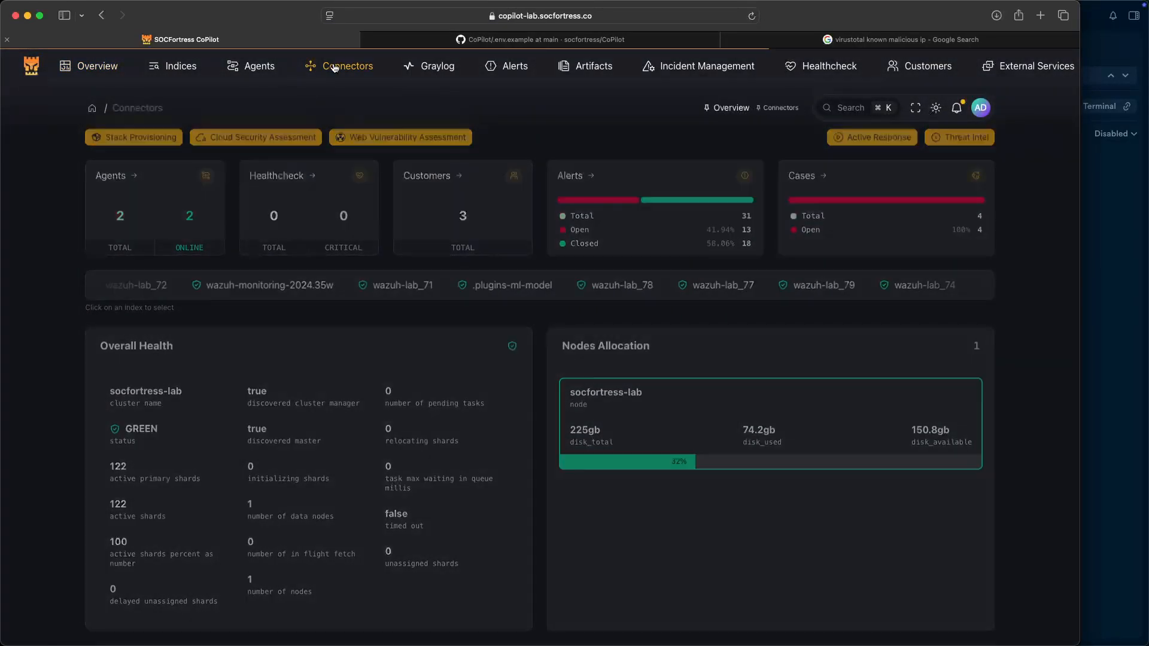
pyautogui.scroll(-10, 346, 320)
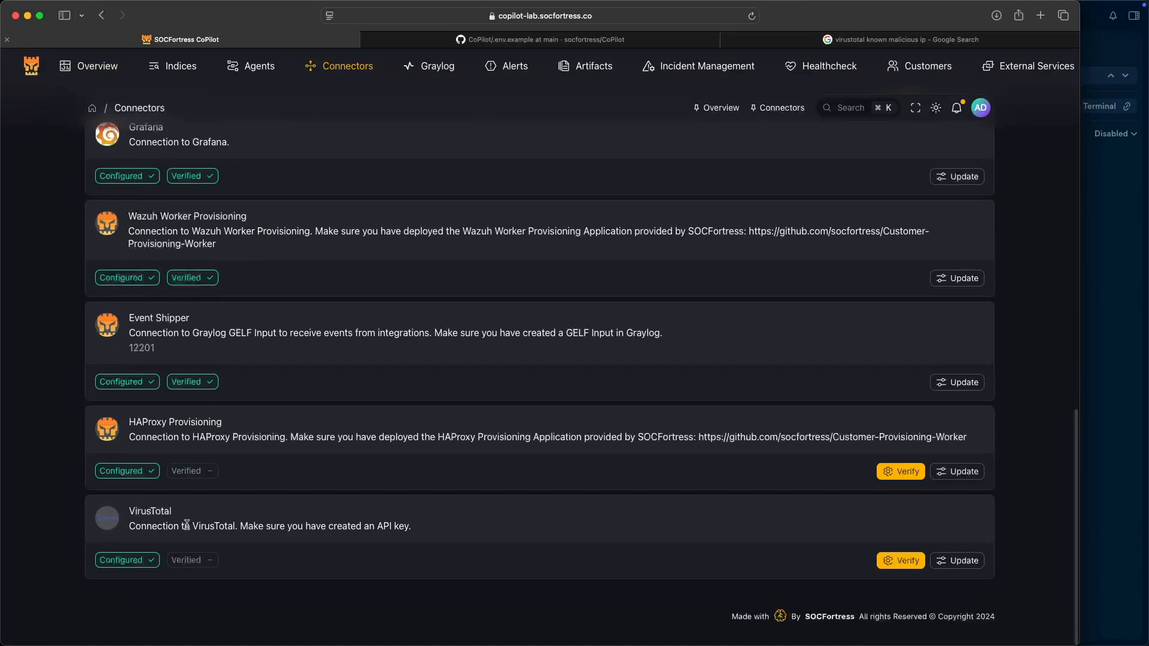
pyautogui.click(958, 560)
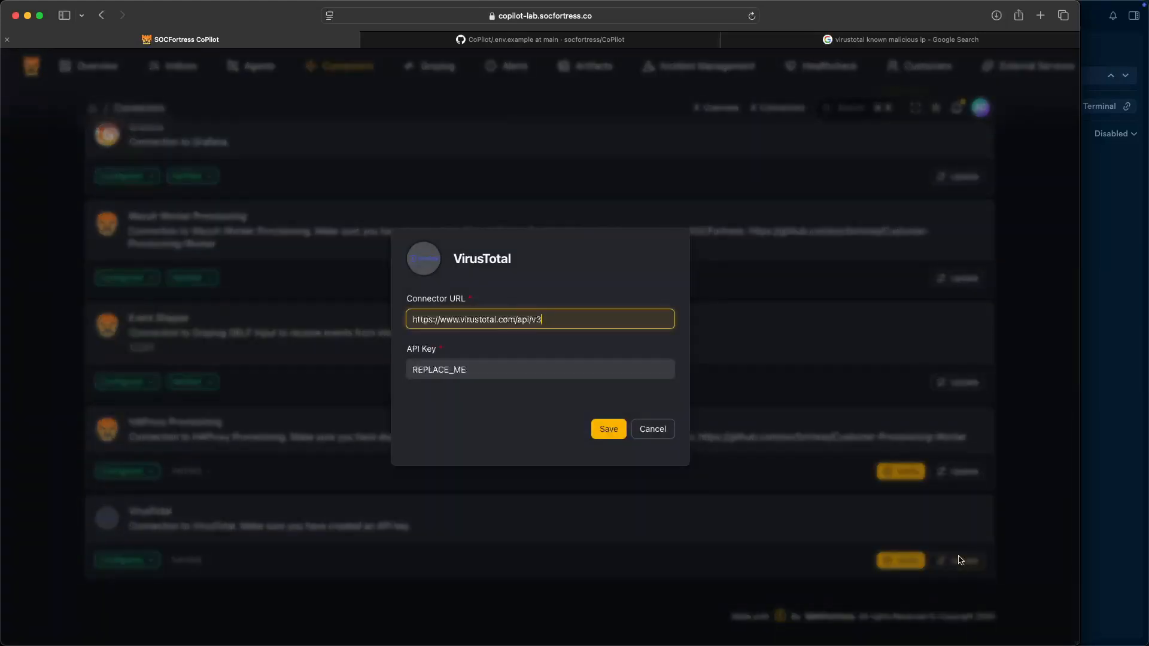
pyautogui.doubleClick(481, 375)
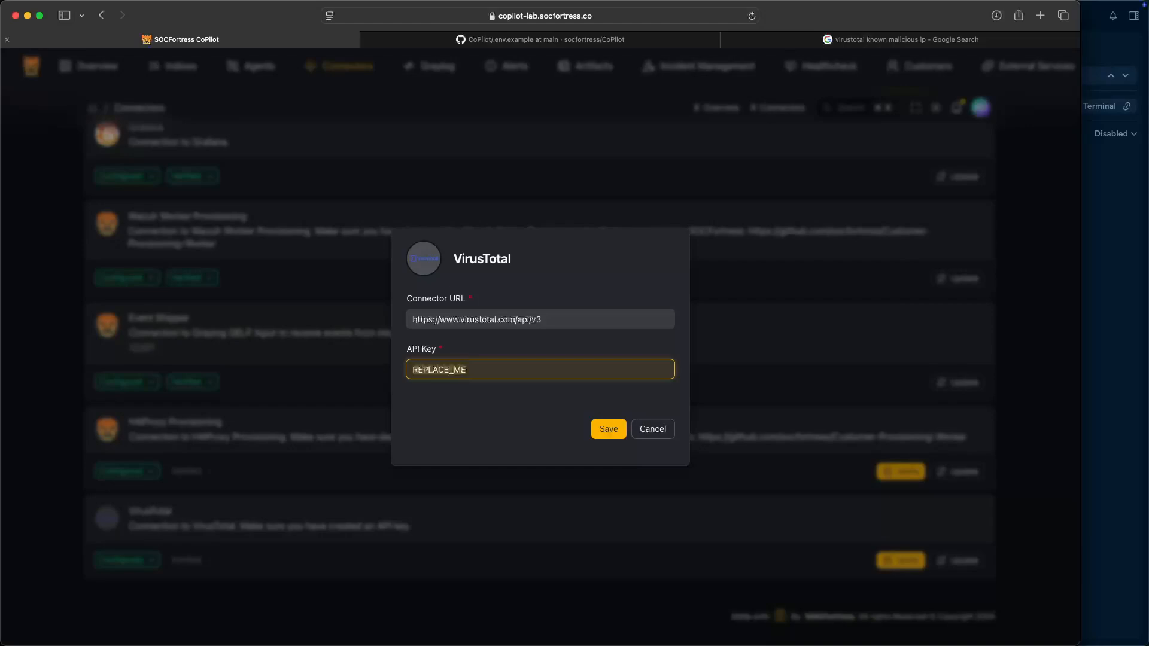
pyautogui.press('super+v')
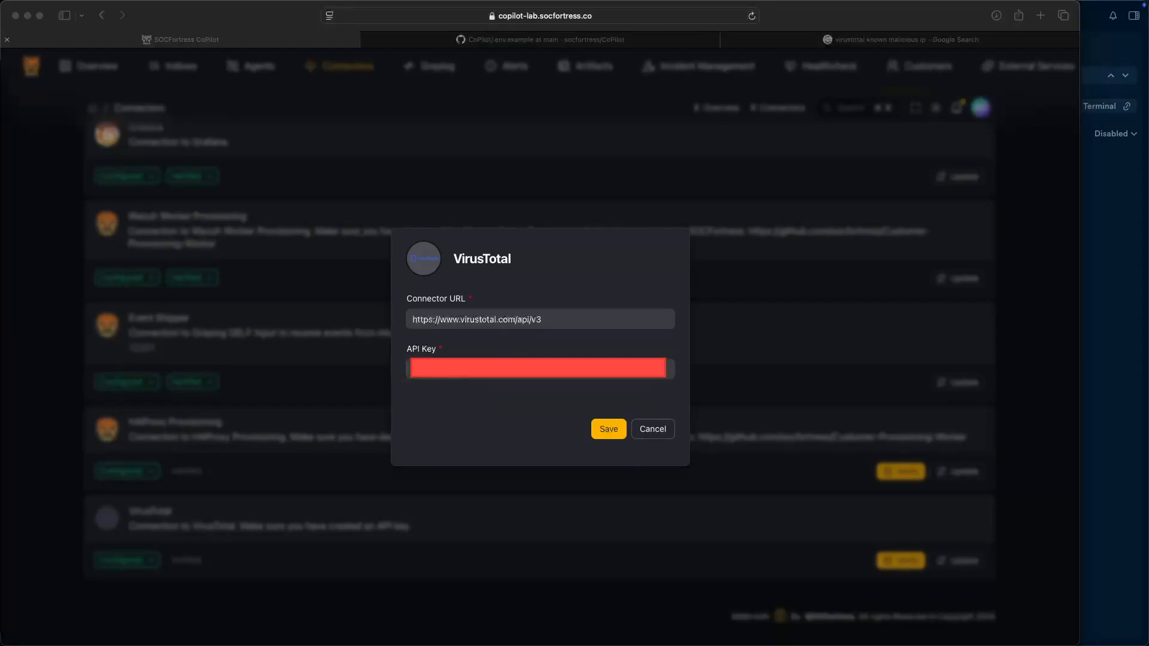
pyautogui.click(541, 378)
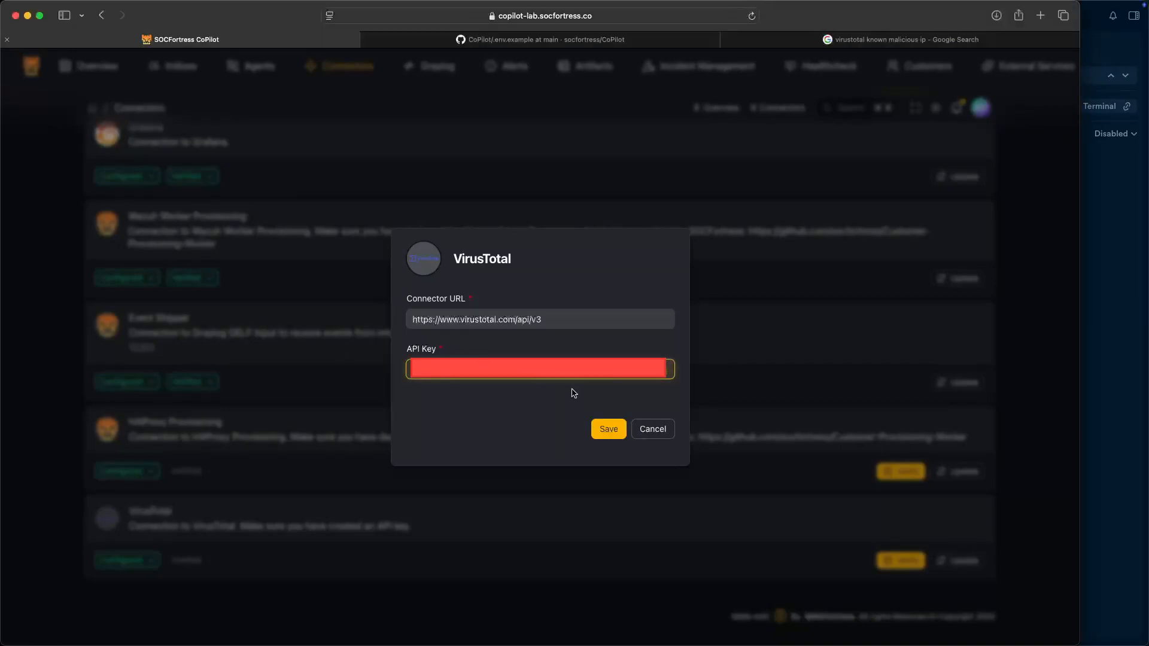
pyautogui.click(612, 432)
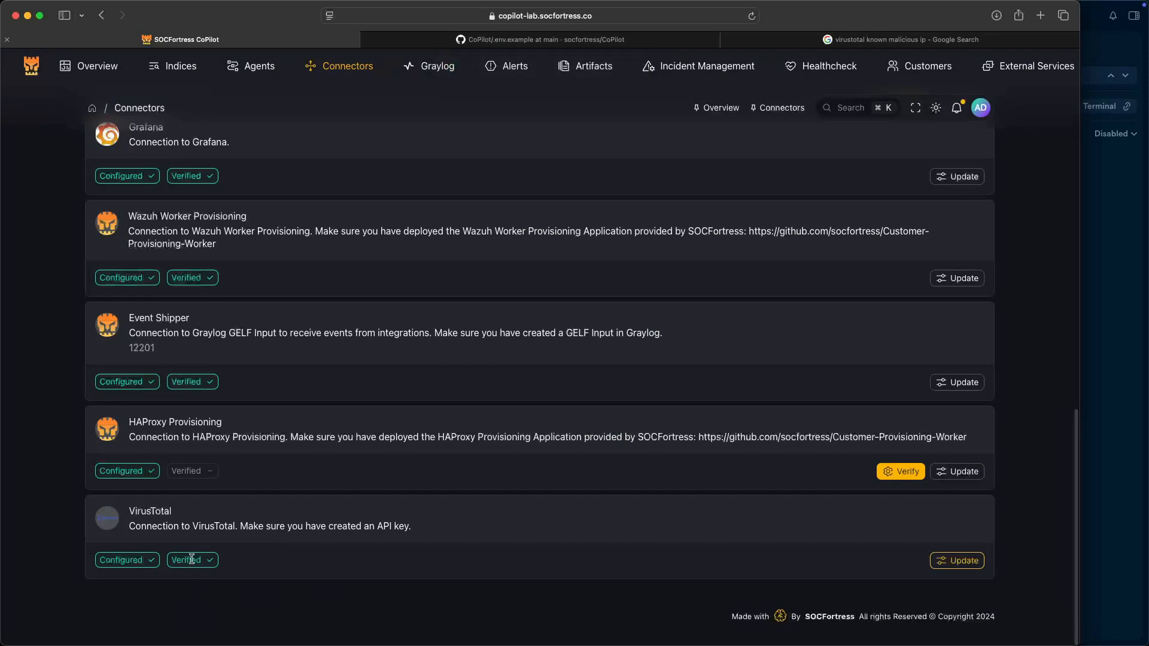
# - Confirm VirusTotal shows Verified, then delete the existing wazuh incident source
pyautogui.moveTo(171, 561); pyautogui.dragTo(211, 562)
pyautogui.moveTo(706, 67)
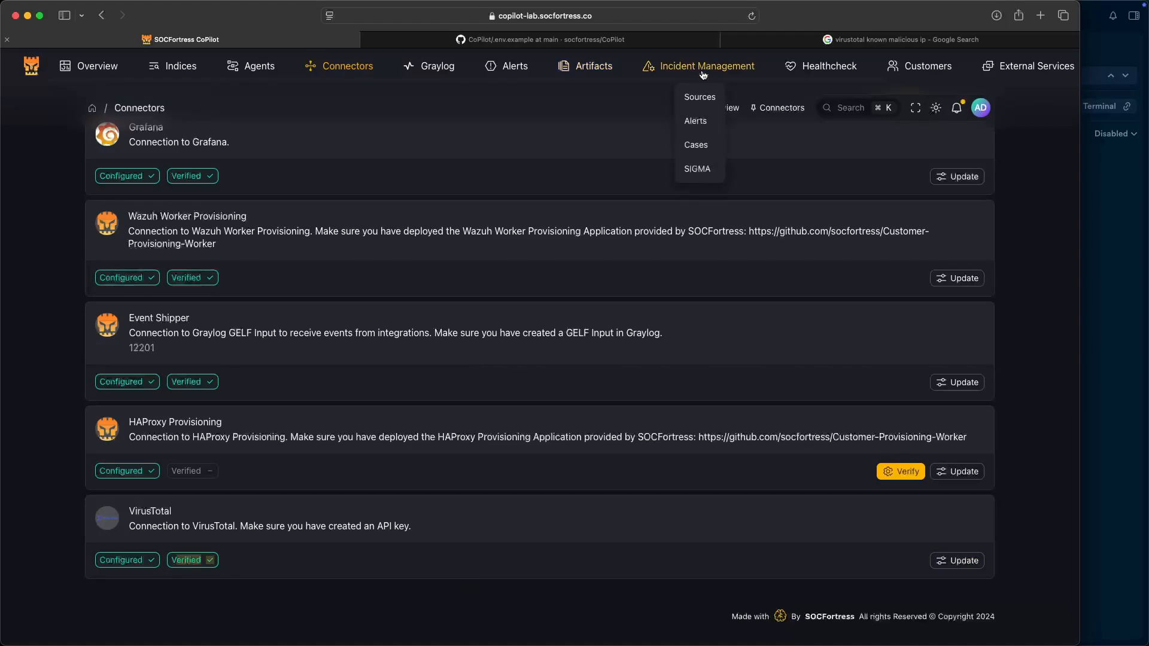
pyautogui.click(707, 100)
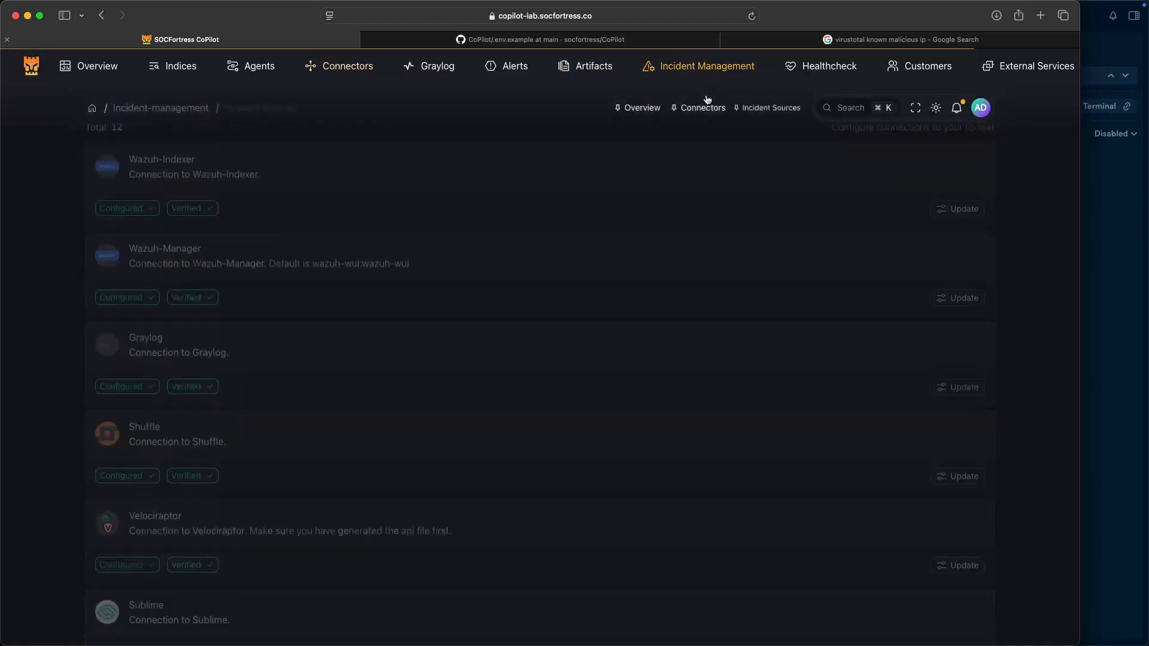
pyautogui.click(194, 185)
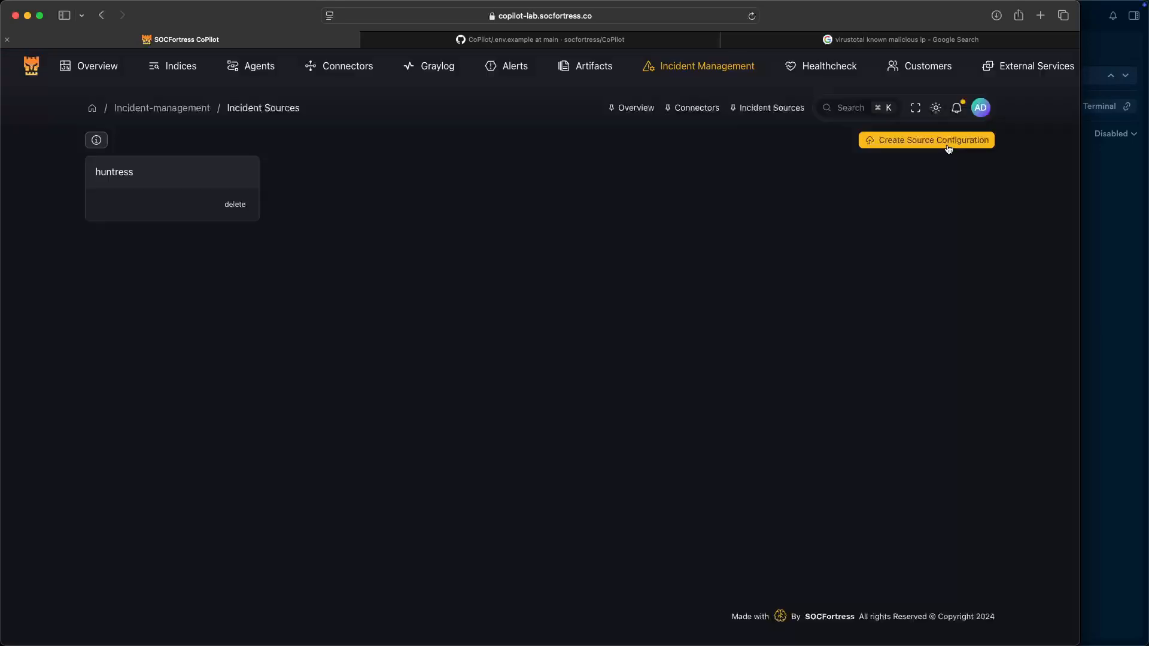
# - Start a new source configuration and choose index wazuh-lab_99
pyautogui.click(948, 147)
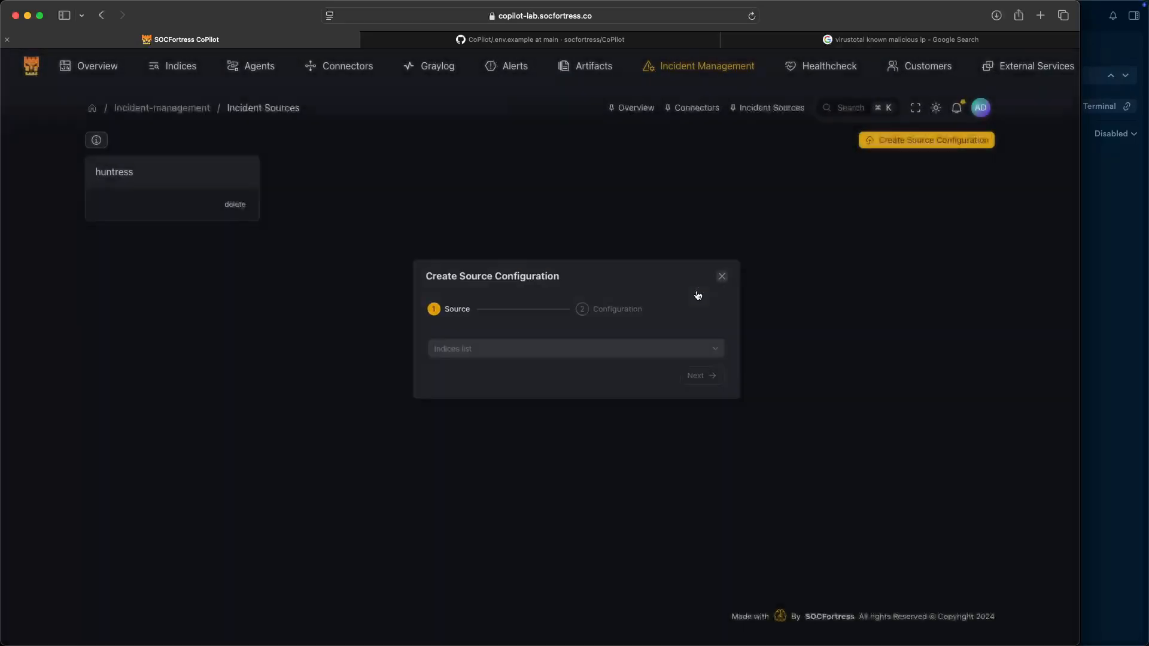
pyautogui.click(700, 289)
pyautogui.click(920, 144)
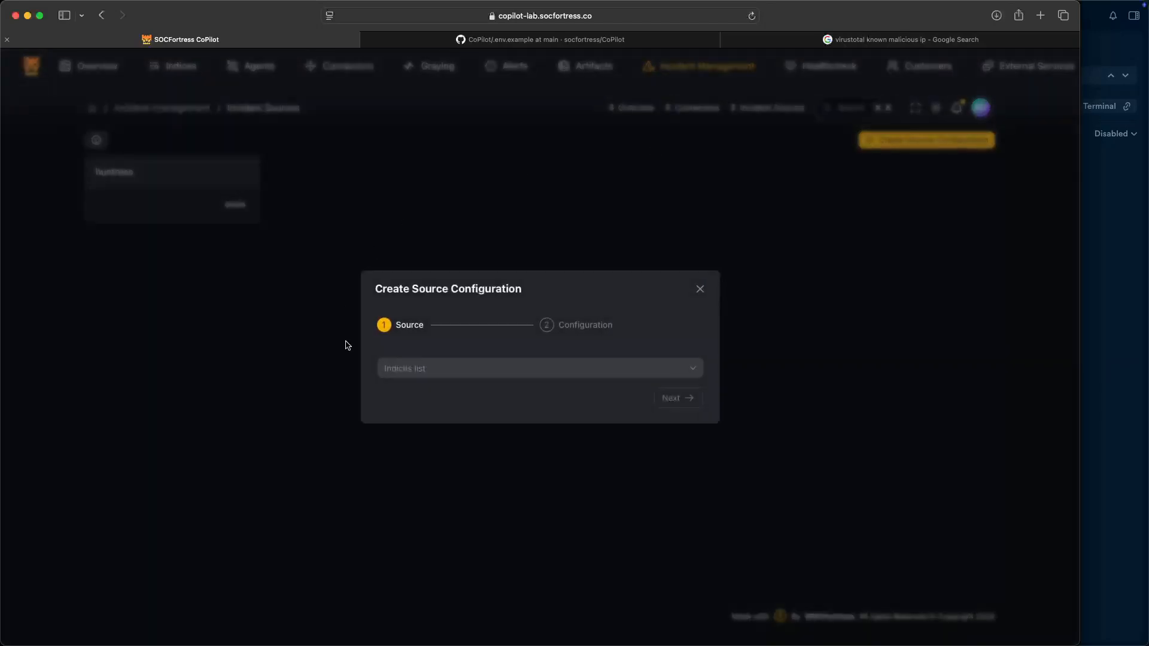
pyautogui.click(426, 368)
pyautogui.write('wazuh')
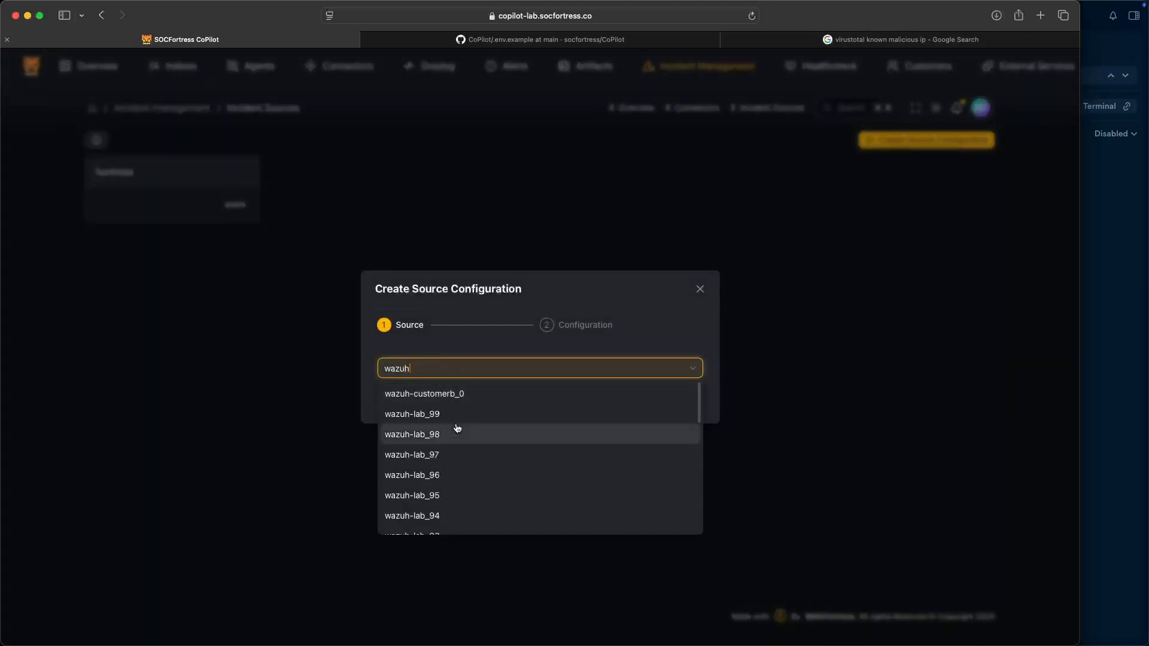
pyautogui.click(461, 415)
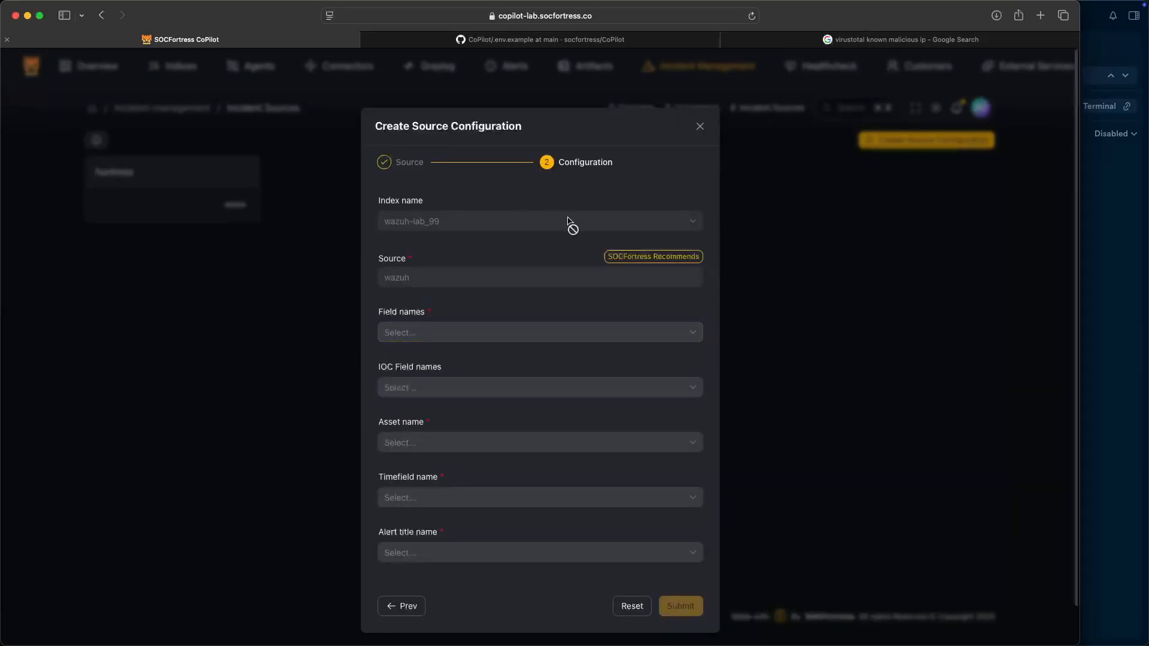
# - Auto-fill the wazuh source with recommended fields, IOC field threat_intel_value, and submit it
pyautogui.click(630, 260)
pyautogui.scroll(-2, 409, 445)
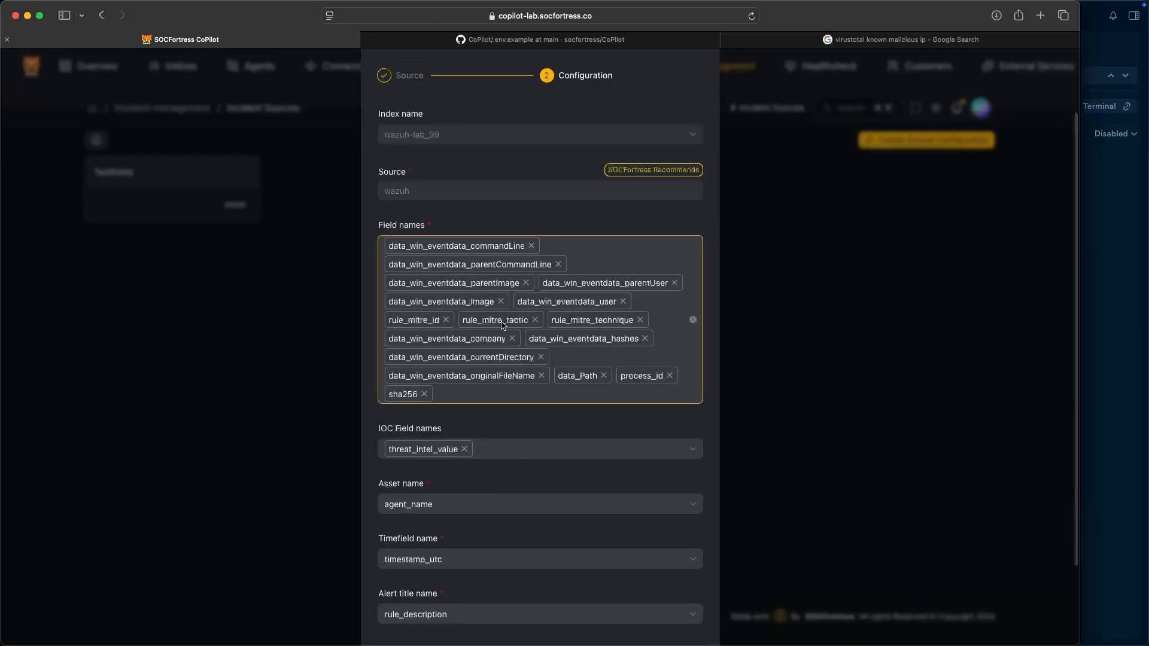
pyautogui.moveTo(380, 410); pyautogui.dragTo(452, 413)
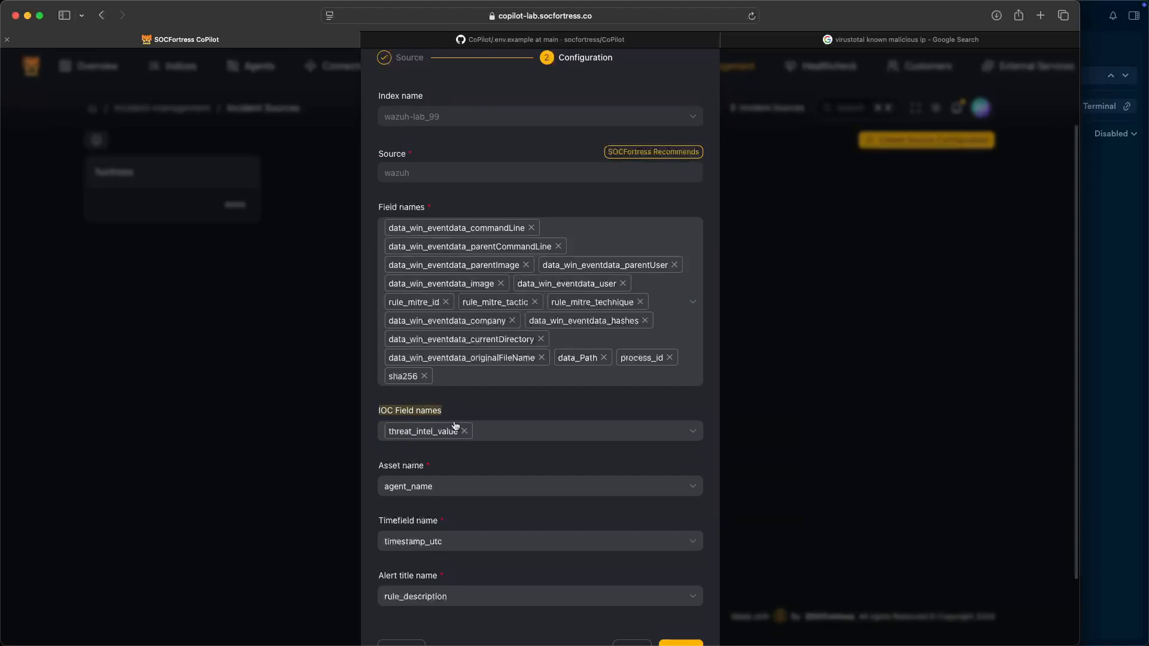
pyautogui.click(452, 430)
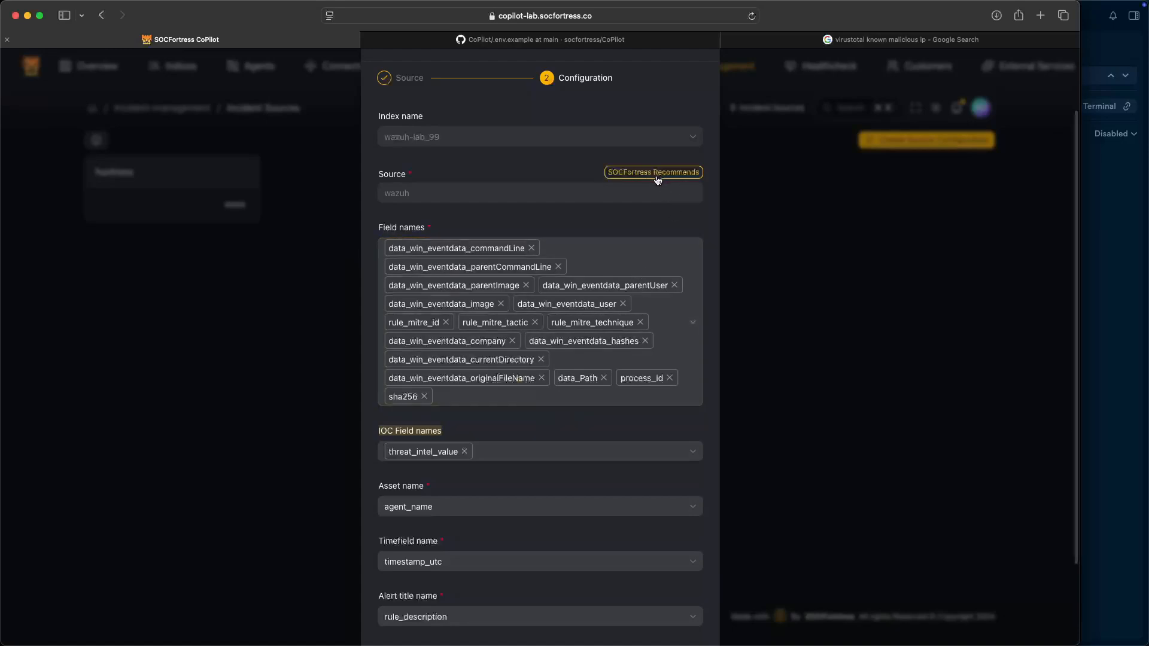
pyautogui.scroll(-1, 615, 420)
pyautogui.click(542, 423)
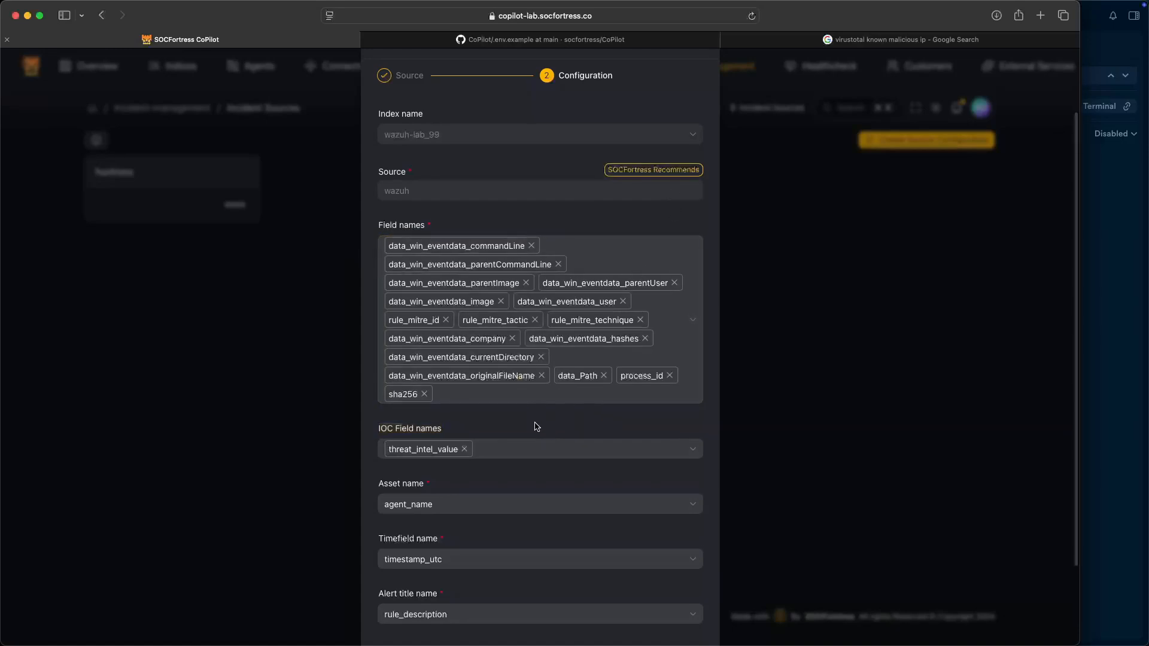
pyautogui.scroll(-1, 536, 427)
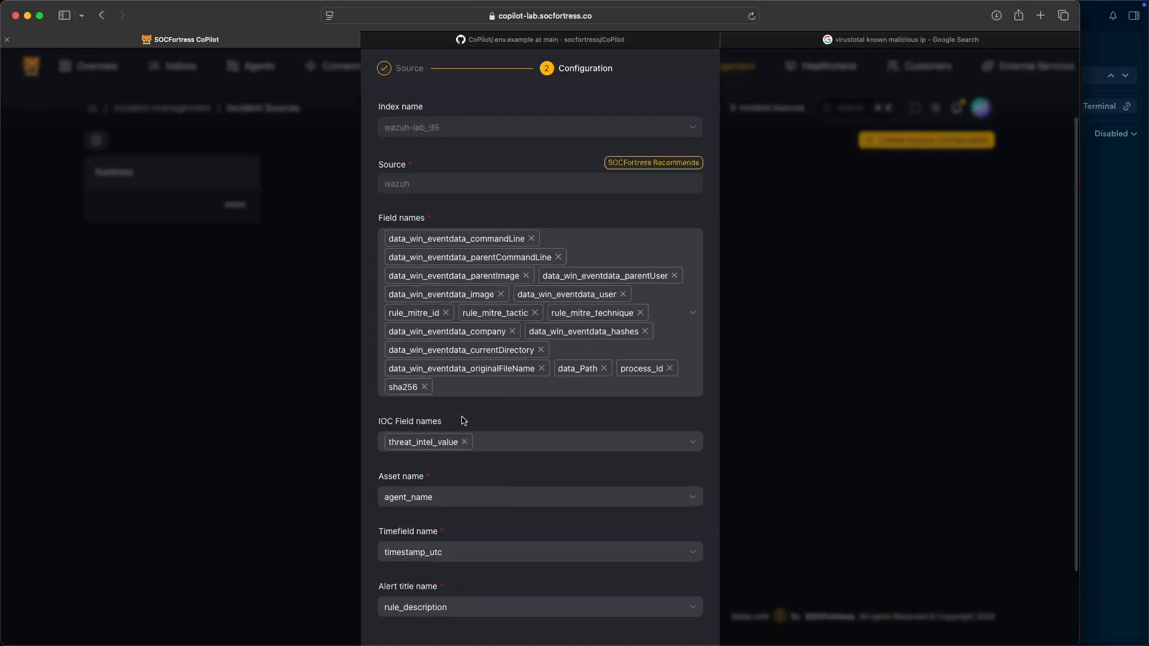
pyautogui.scroll(-3, 473, 413)
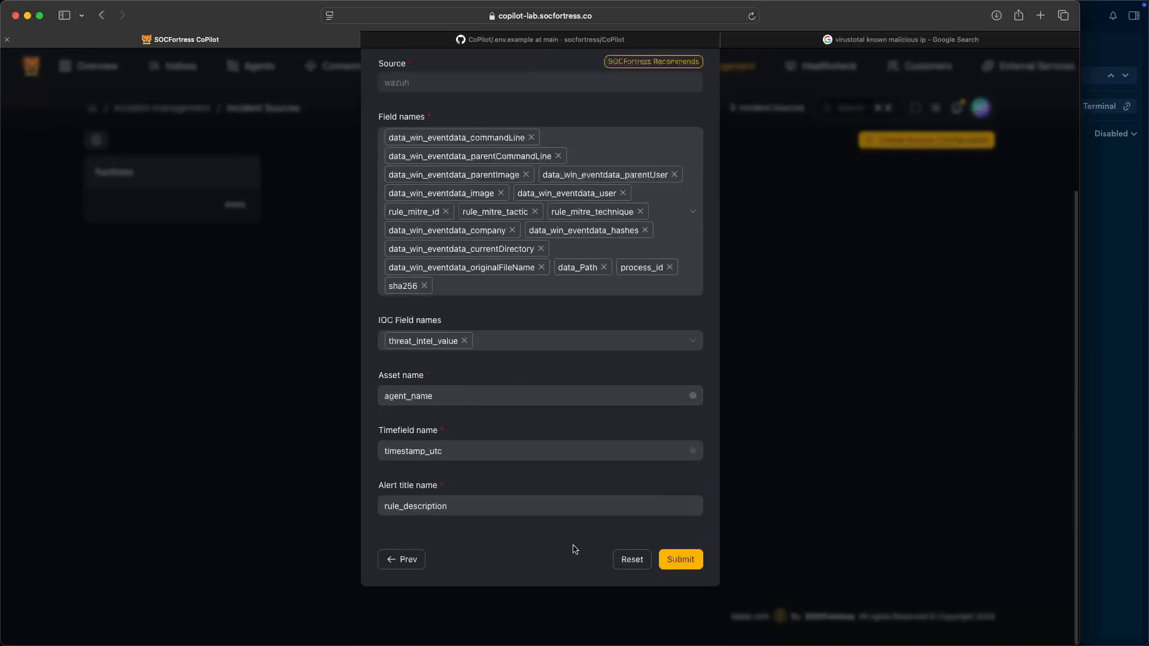
pyautogui.click(689, 560)
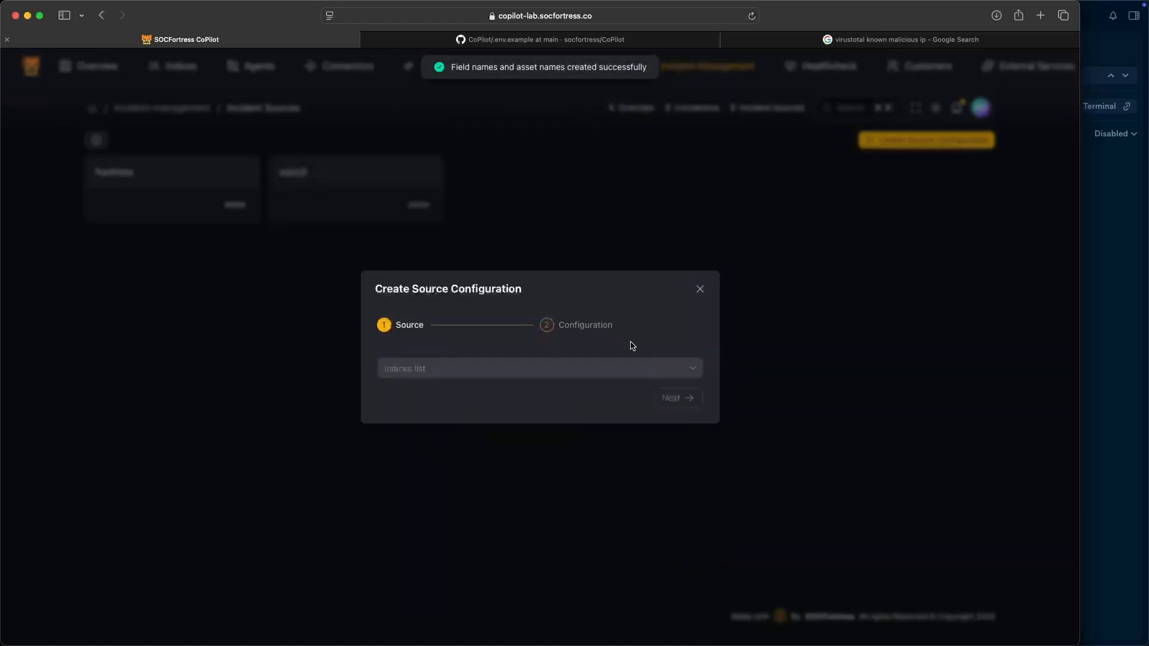
pyautogui.click(700, 289)
# - Open alert #68's IoCs tab and start creating a new IoC
pyautogui.click(705, 124)
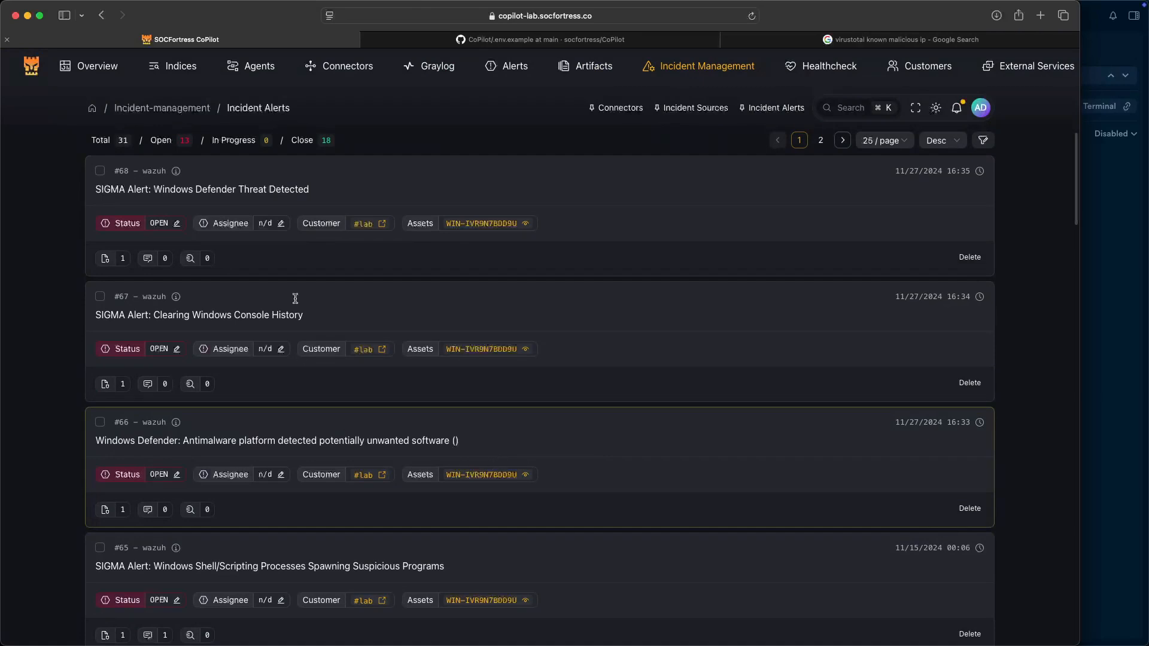
pyautogui.click(152, 177)
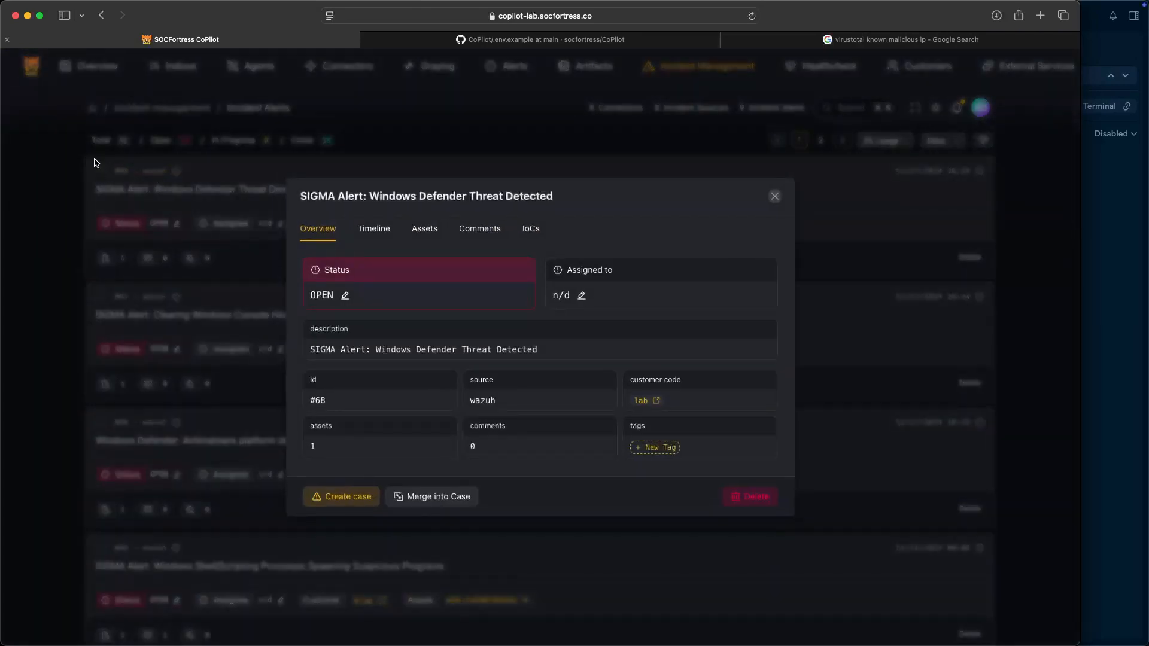
pyautogui.click(534, 232)
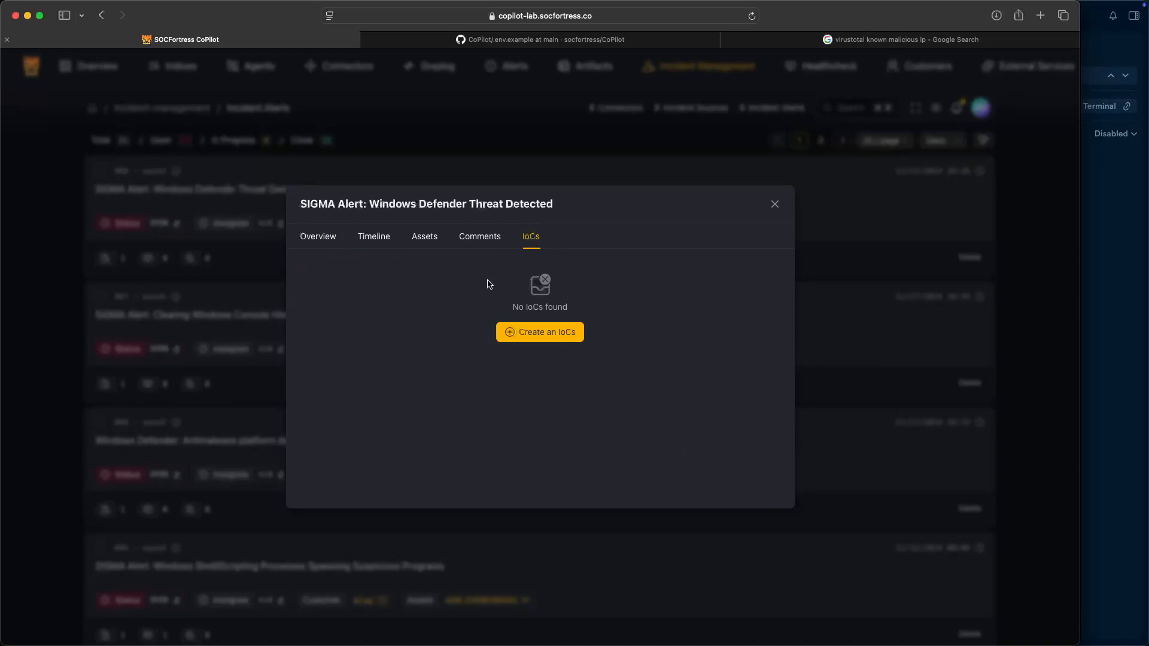
pyautogui.click(554, 333)
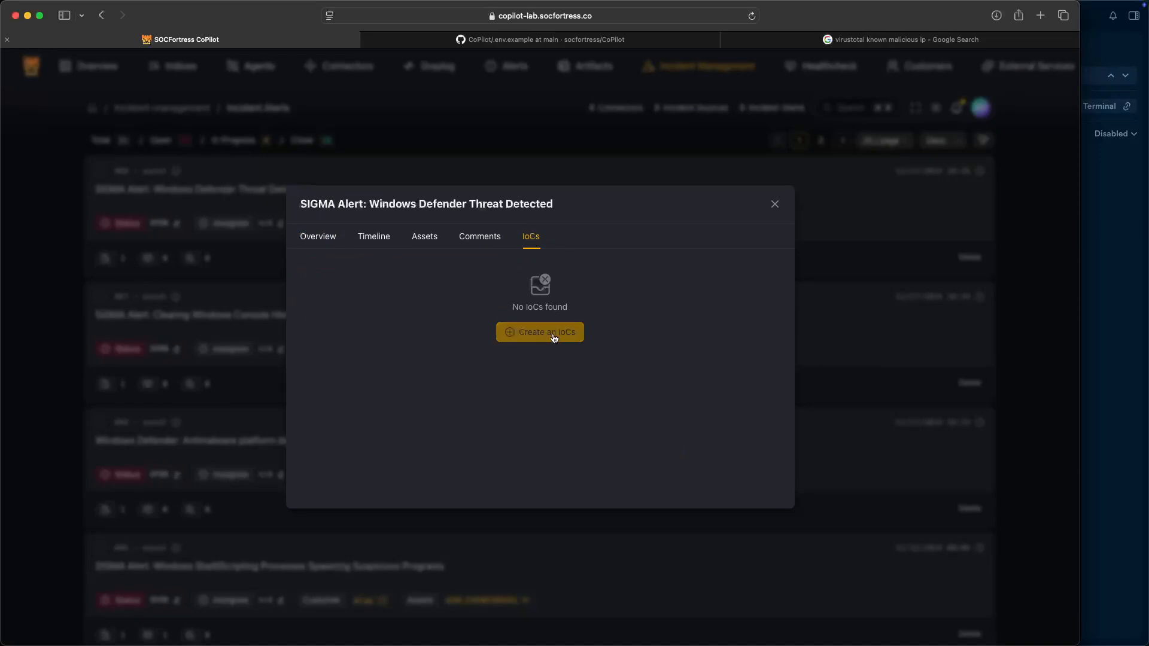
# - Create an IP IoC with value 1.1.1.1 and description 'test for video'
pyautogui.click(552, 333)
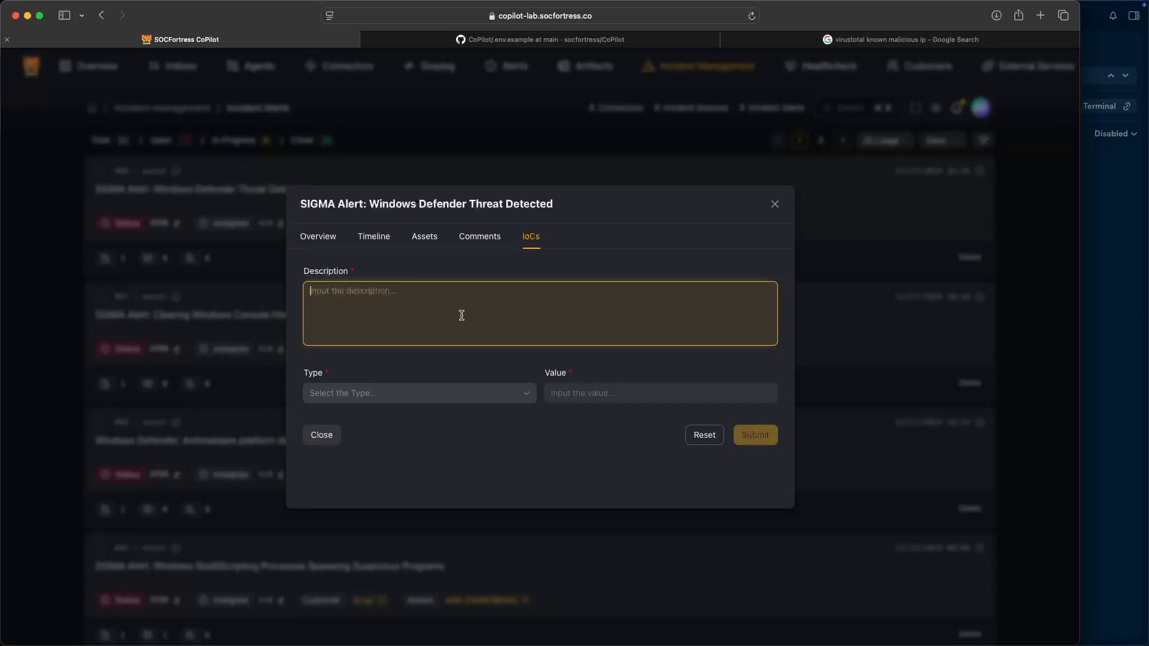
pyautogui.write('1.1.1.1')
pyautogui.click(413, 392)
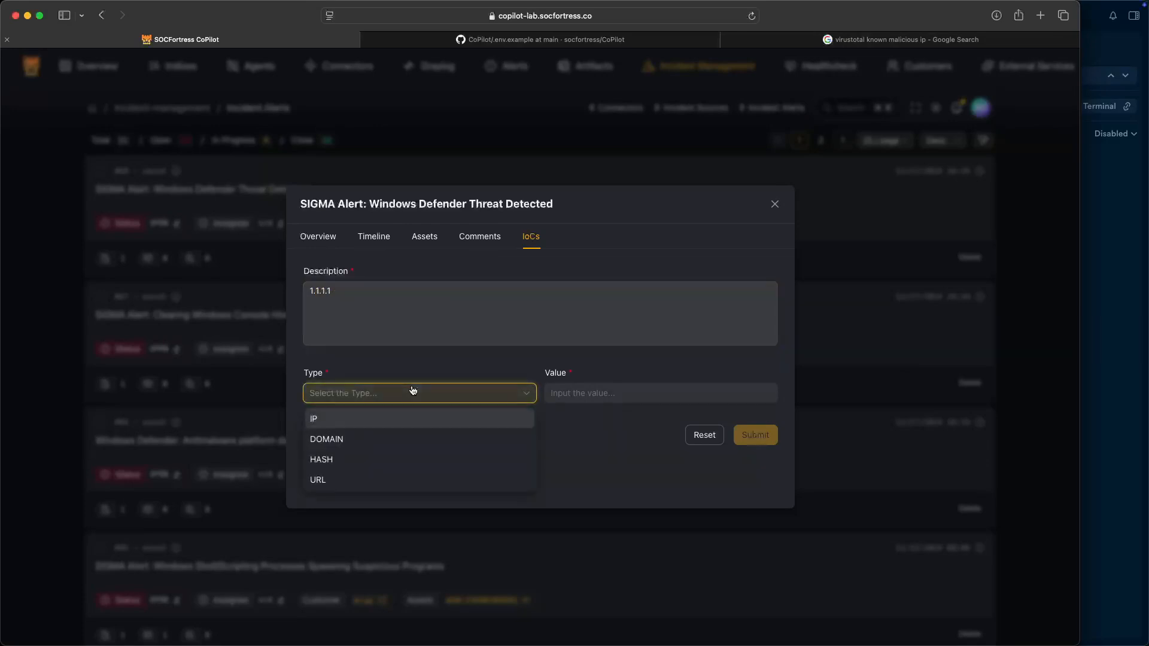
pyautogui.click(372, 425)
pyautogui.click(629, 400)
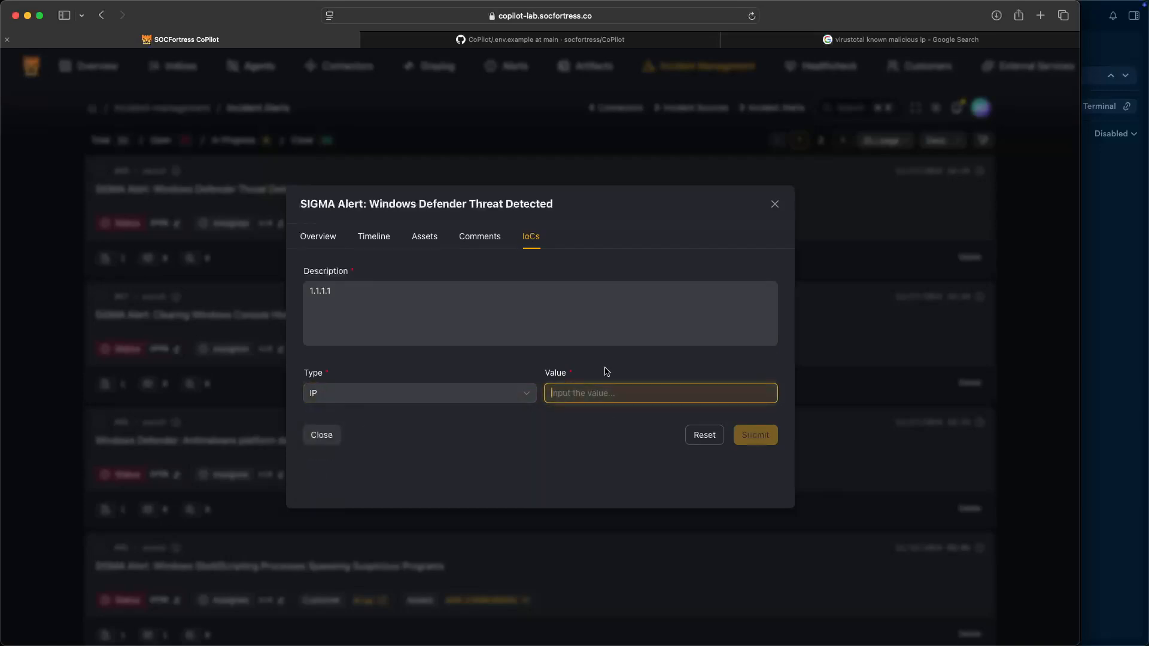
pyautogui.write('1.1.1.1')
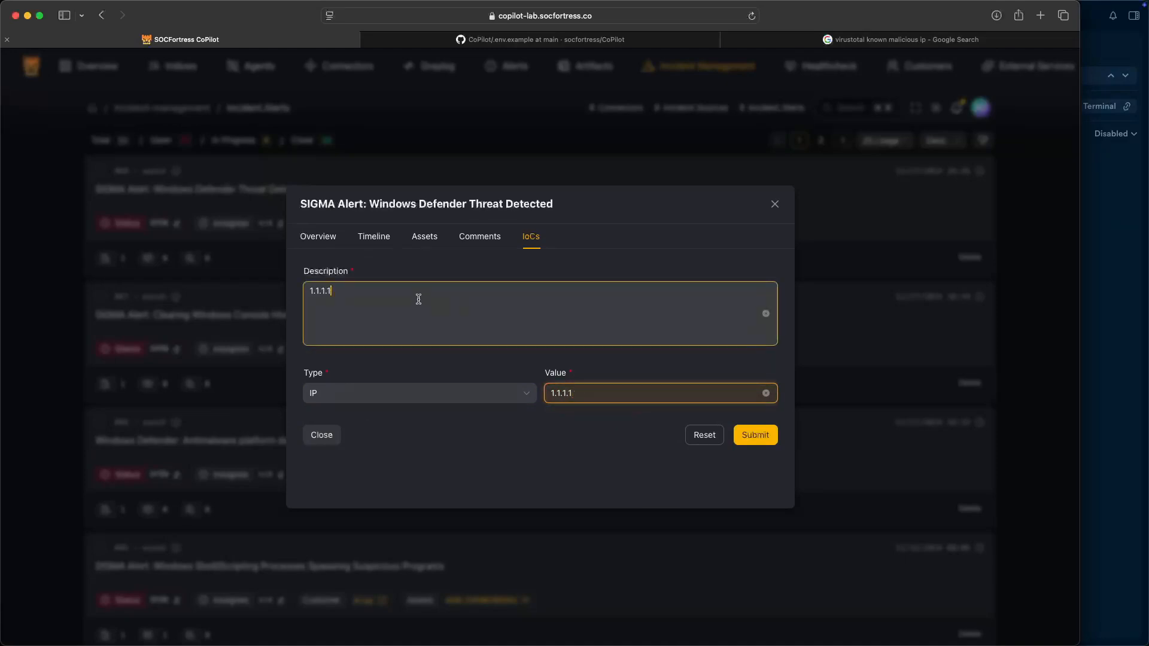
pyautogui.tripleClick(419, 299)
pyautogui.write('test')
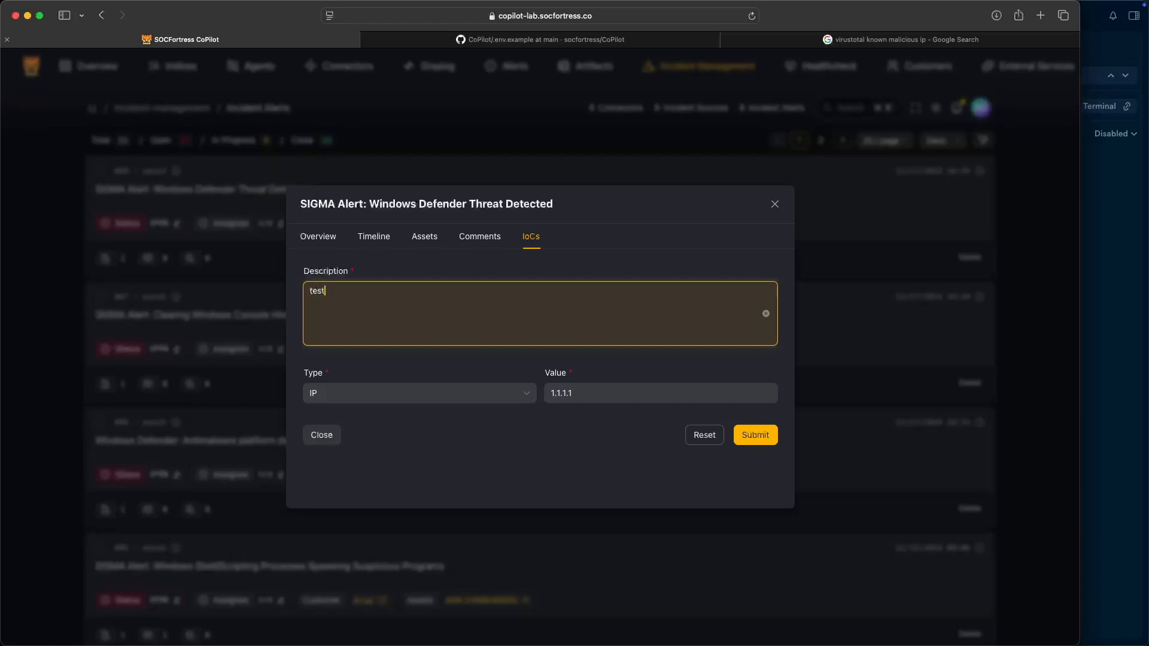
pyautogui.write(' for video')
pyautogui.click(757, 438)
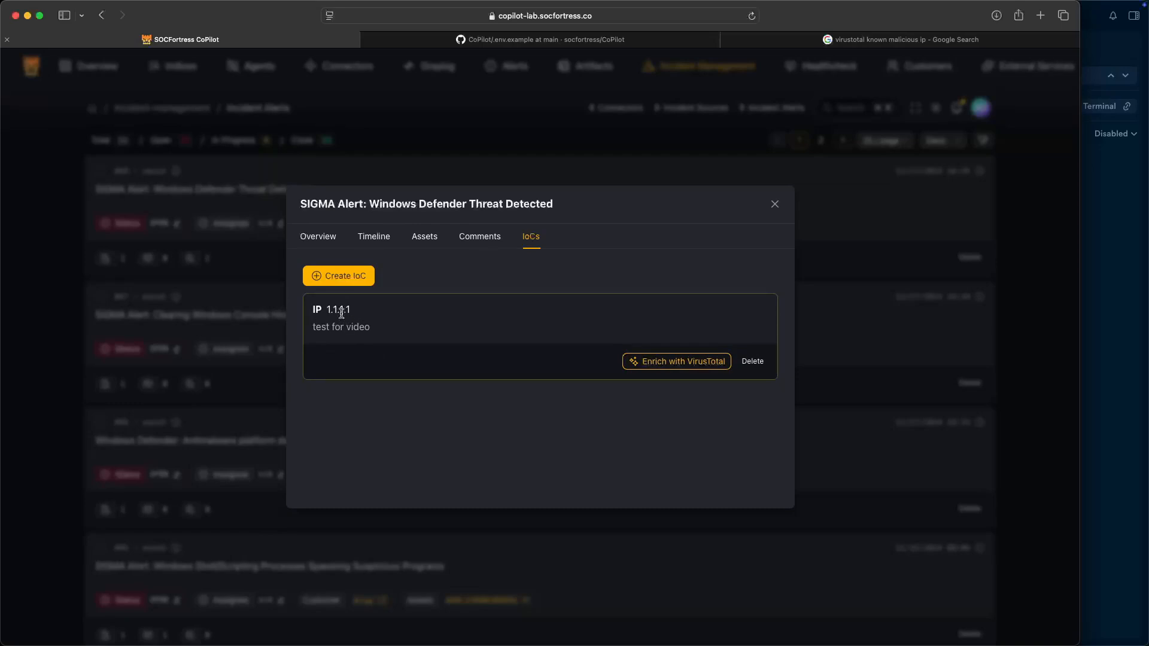
# - Enrich 1.1.1.1 with VirusTotal, review engine results, then open VirusTotal's report for 188.114.97.3
pyautogui.click(655, 369)
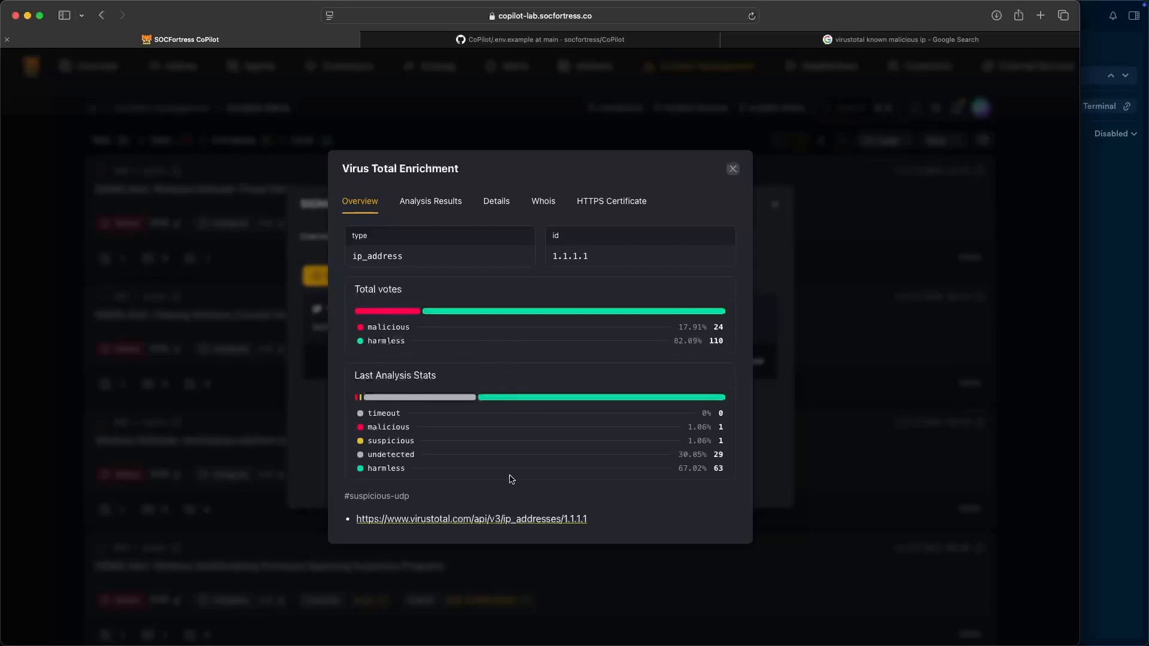
pyautogui.click(429, 200)
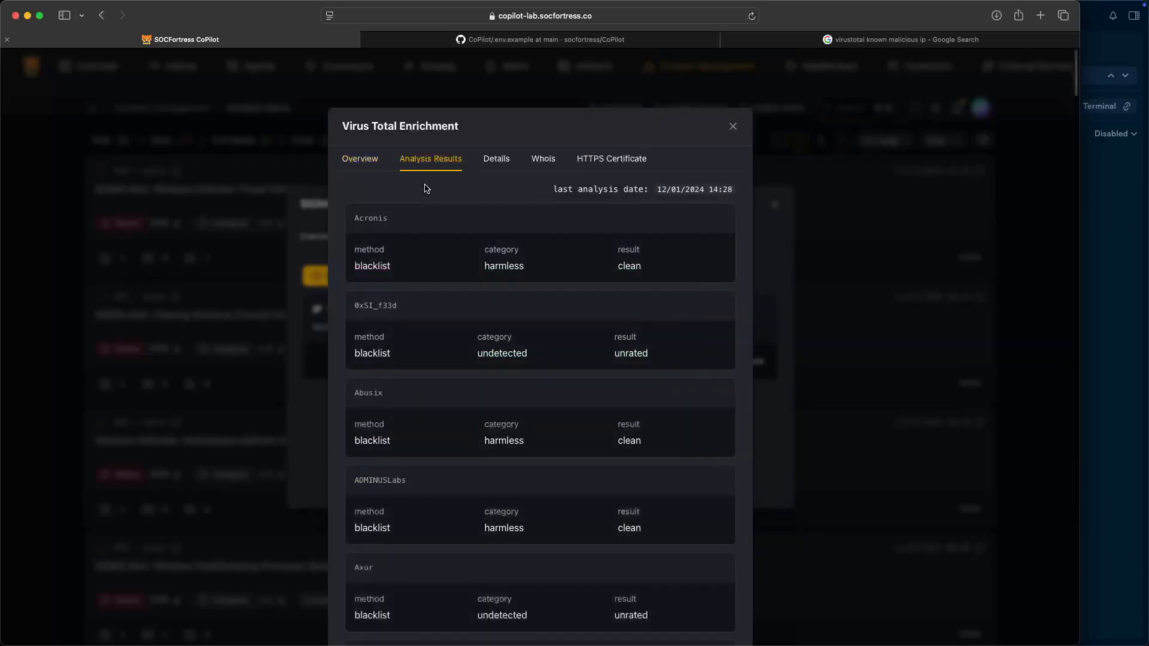
pyautogui.scroll(-1, 464, 236)
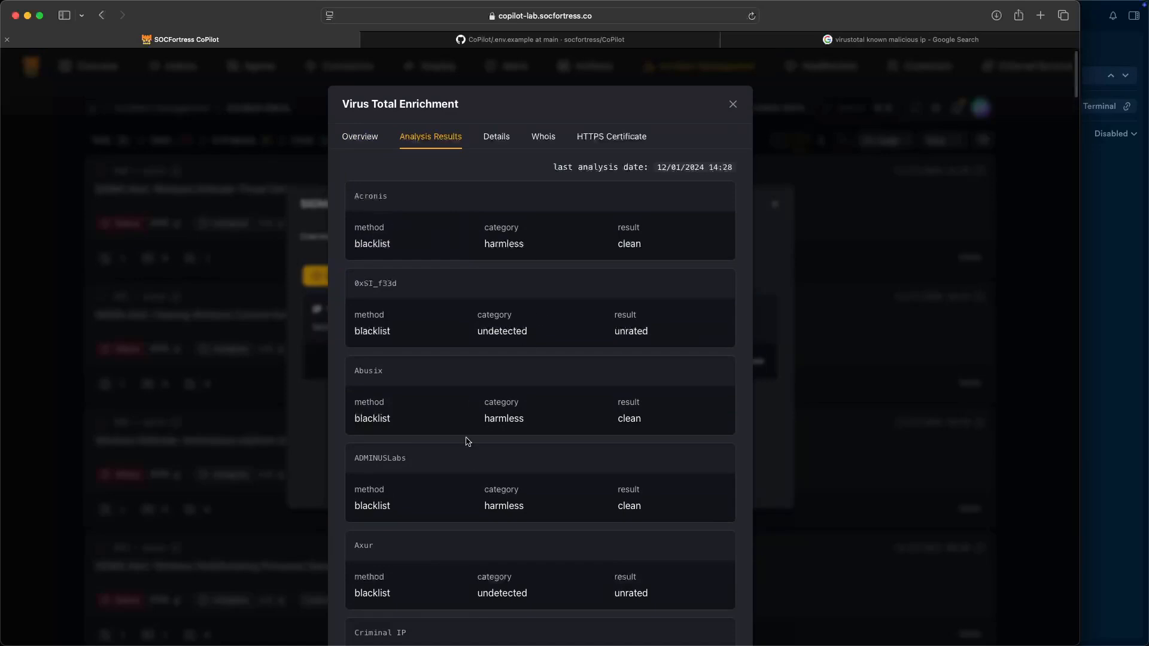
pyautogui.click(371, 137)
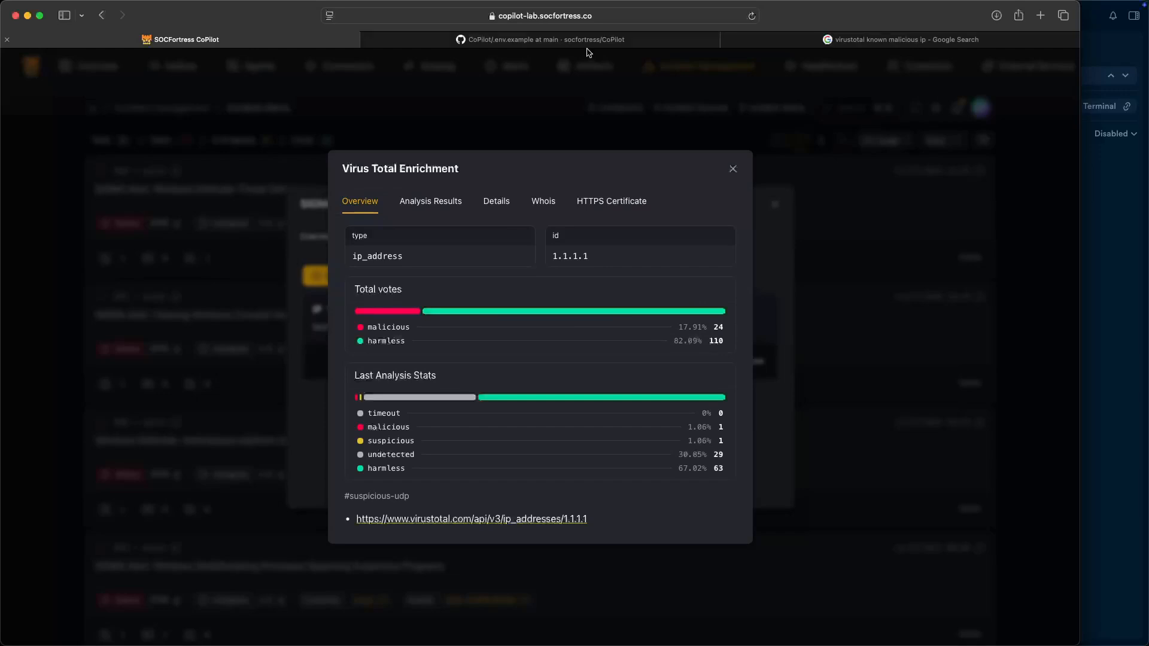
pyautogui.click(857, 39)
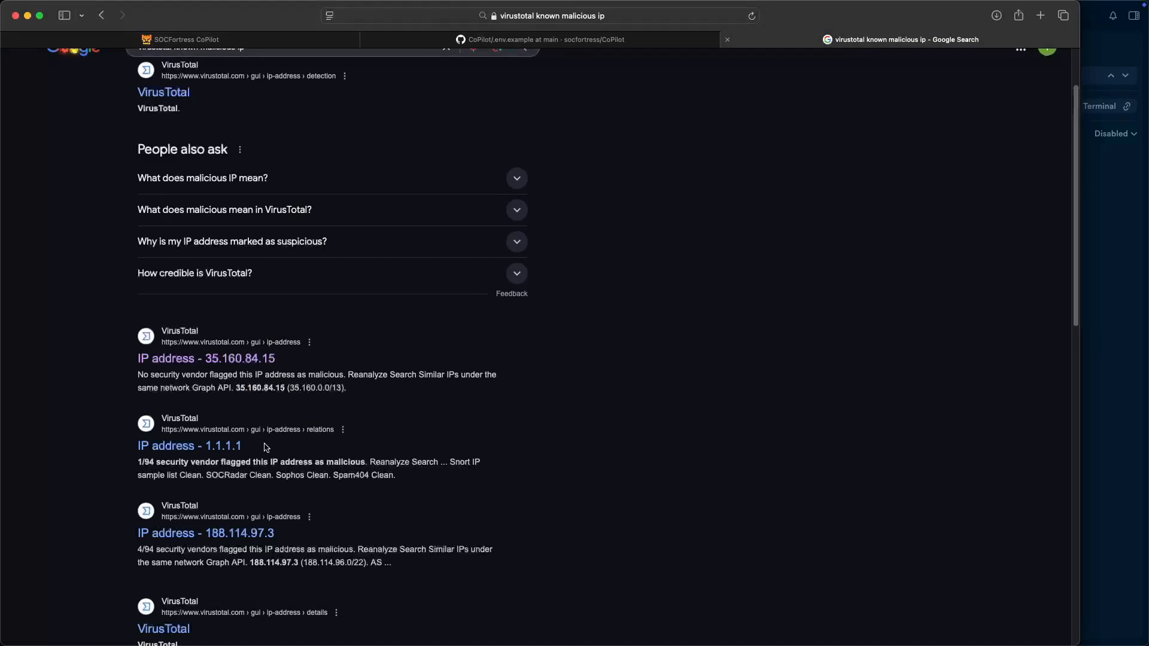
pyautogui.click(197, 532)
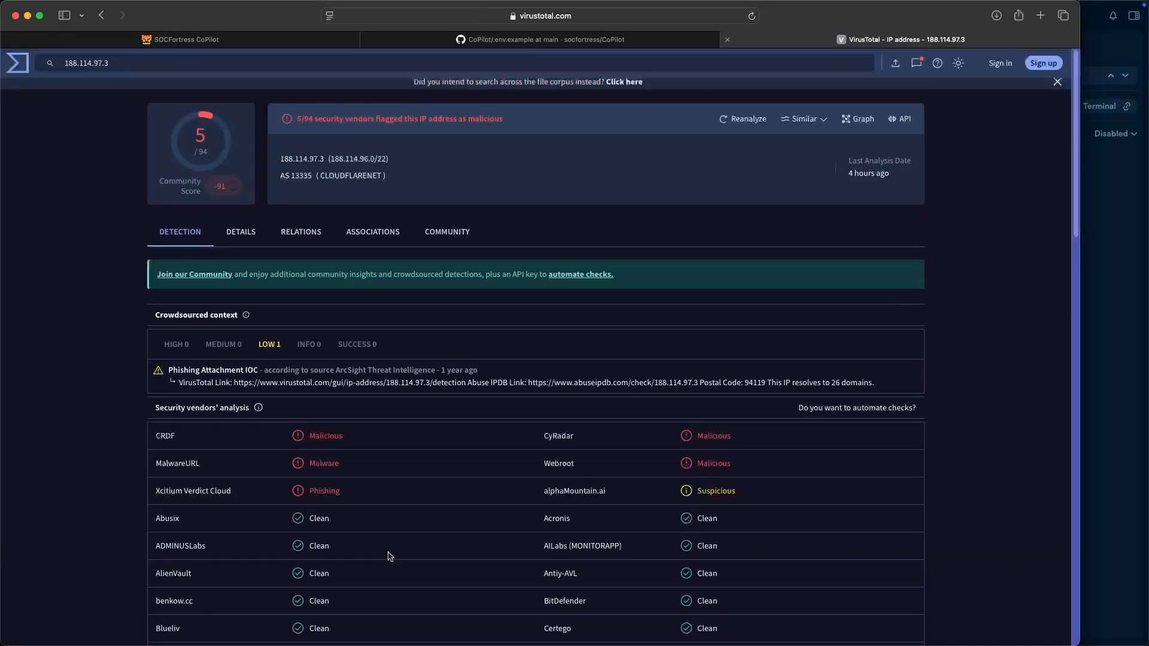
# - Create an IP IoC 188.114.97.3 with description 'malicious ip'
pyautogui.write('malicious')
pyautogui.write(' ip')
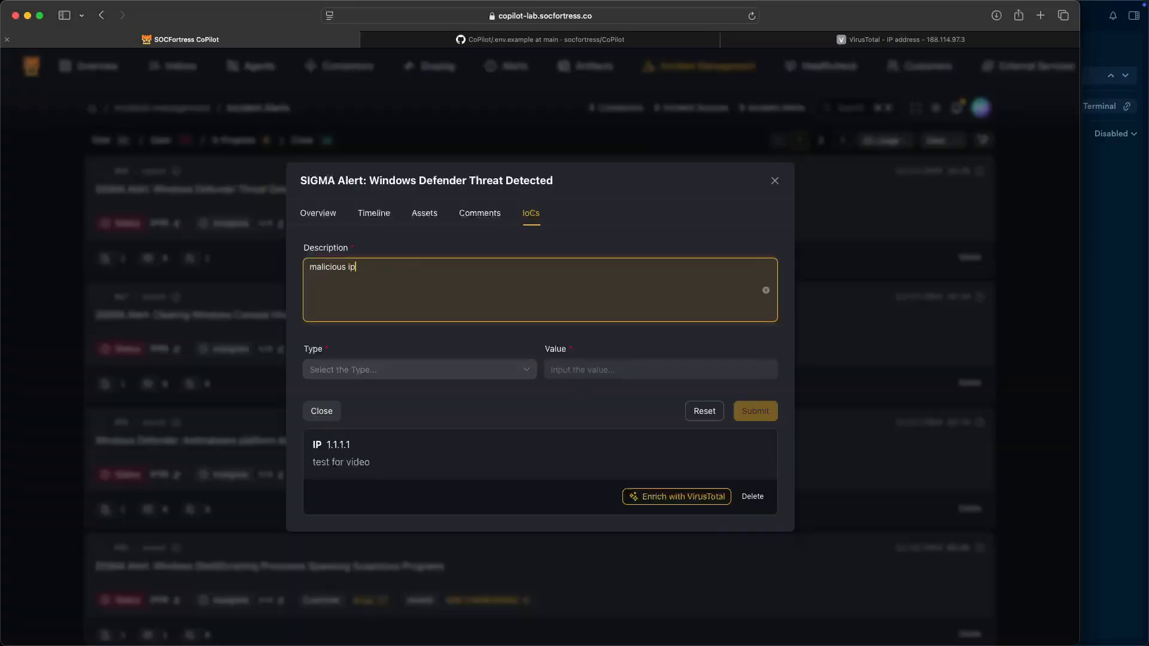
pyautogui.click(356, 382)
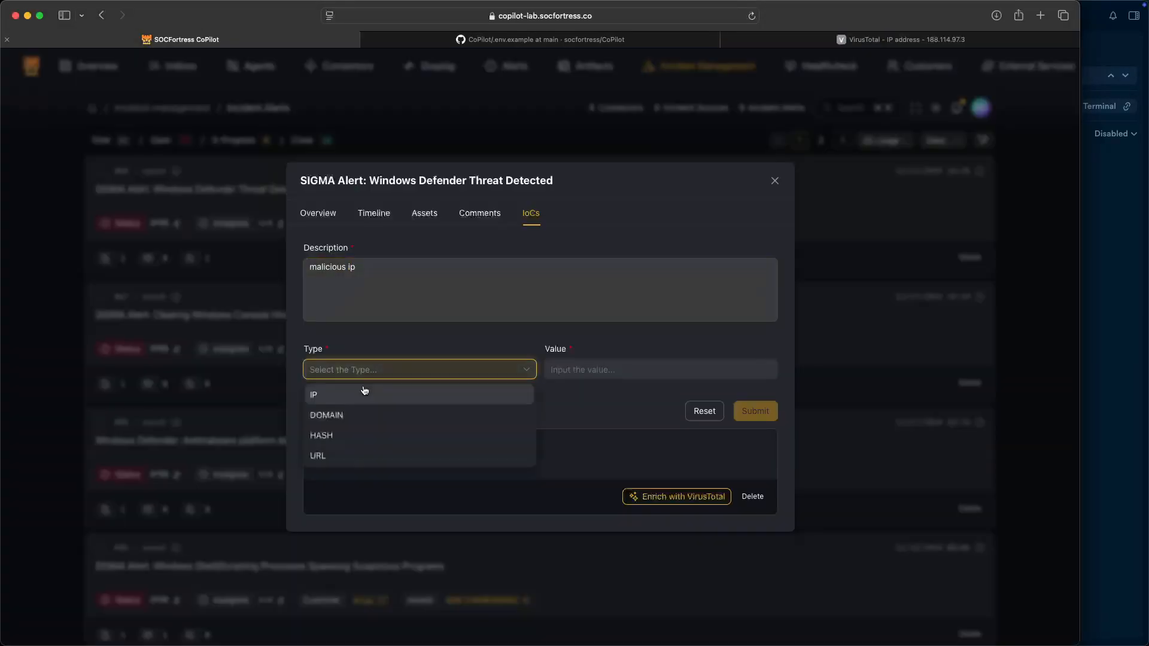
pyautogui.write('ip')
pyautogui.press('Return')
pyautogui.click(651, 378)
pyautogui.write('188.114.97.3')
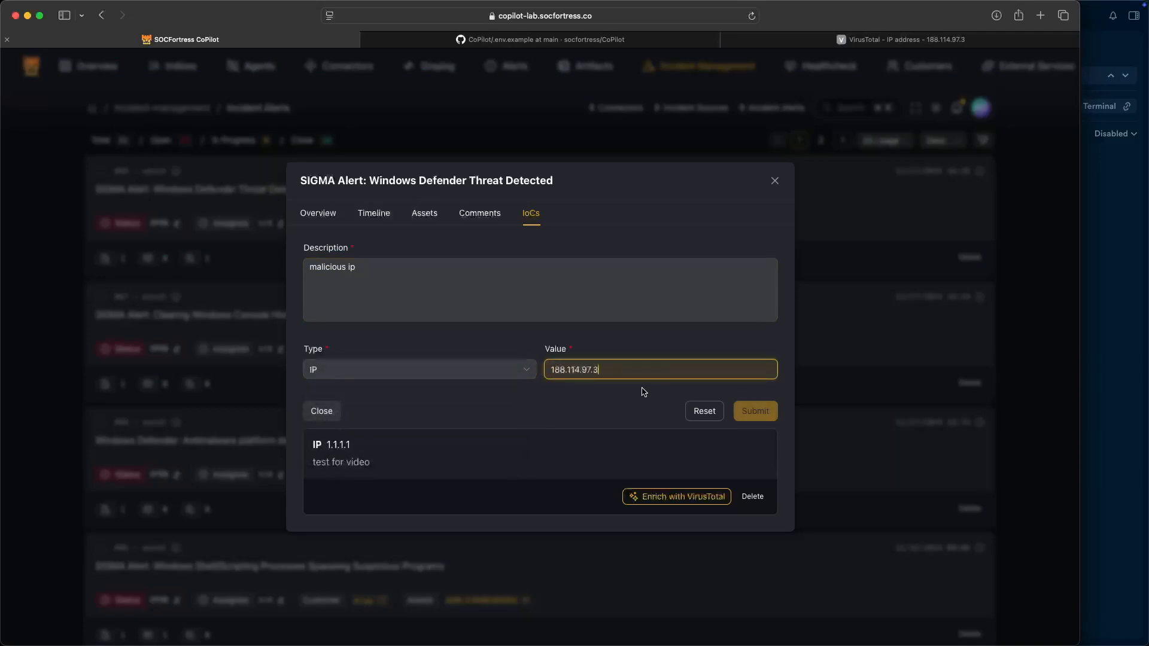
pyautogui.click(752, 410)
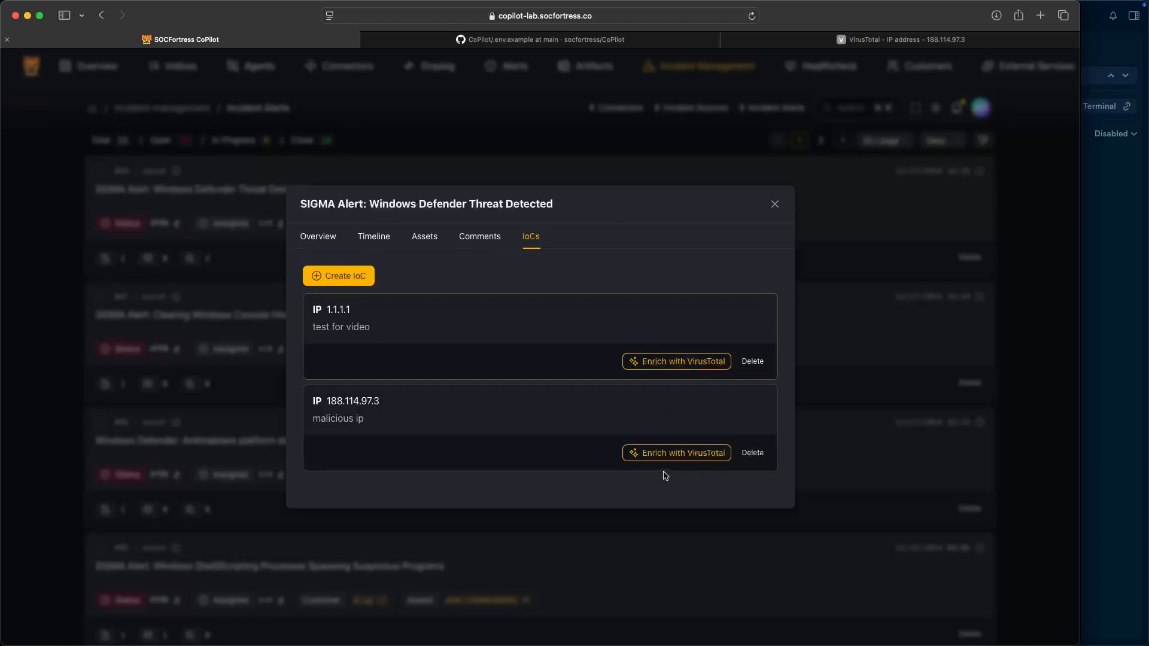
# - Enrich 188.114.97.3 with VirusTotal and review its HTTPS certificate and overview details
pyautogui.click(683, 454)
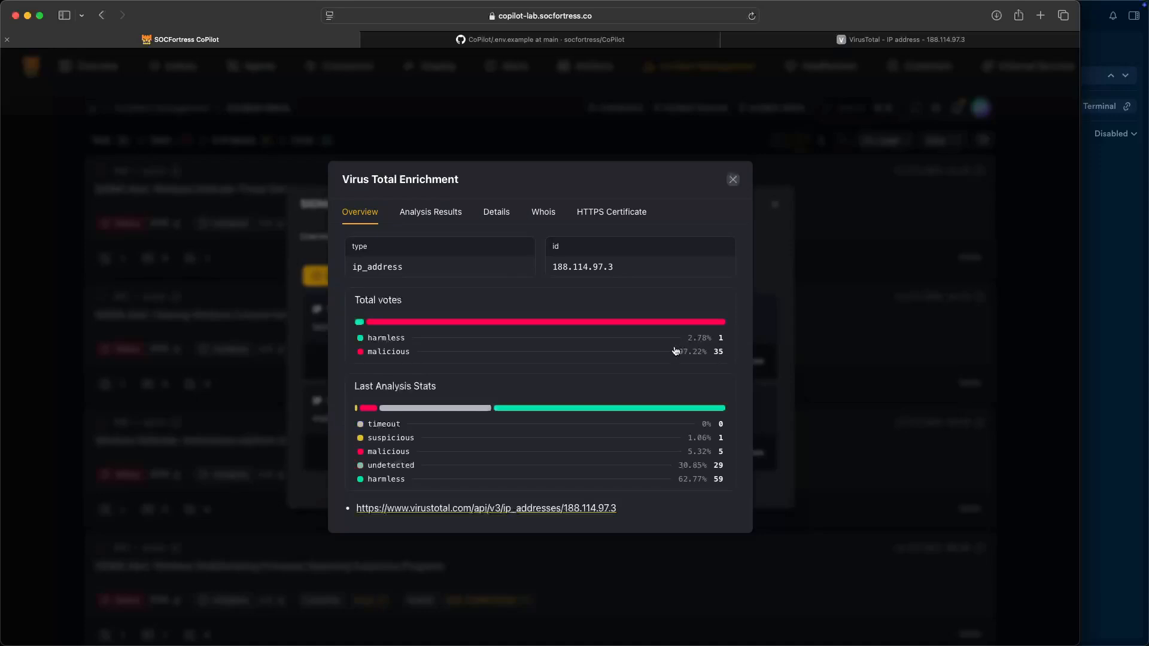
pyautogui.scroll(-3, 443, 421)
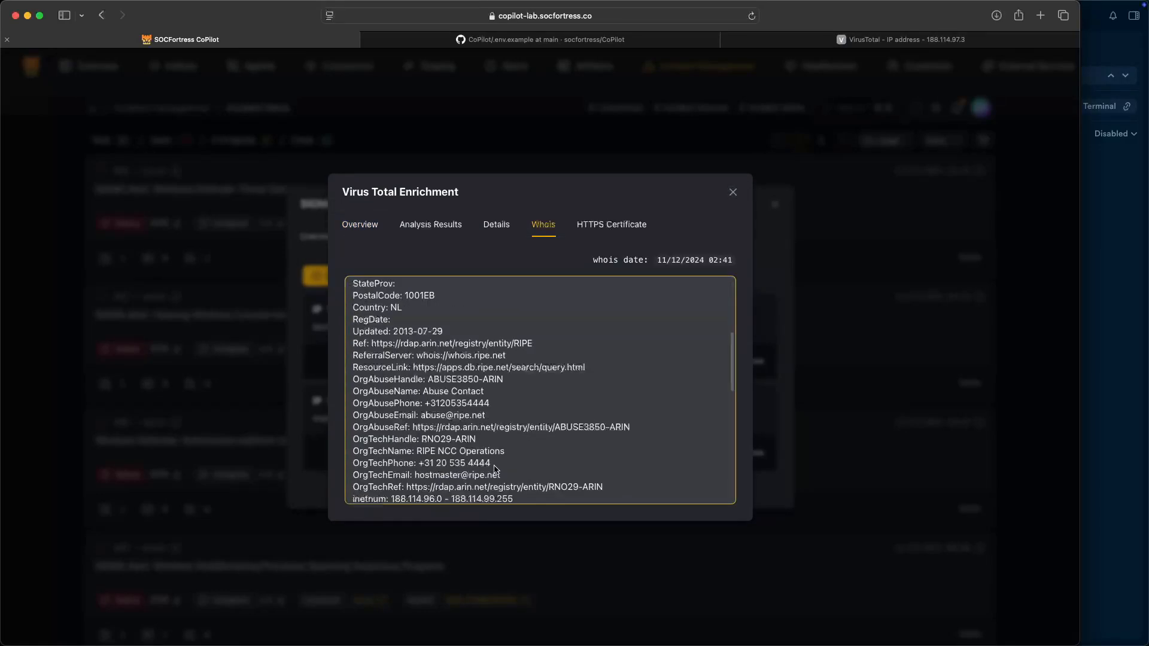
pyautogui.scroll(-10, 488, 455)
pyautogui.scroll(6, 488, 454)
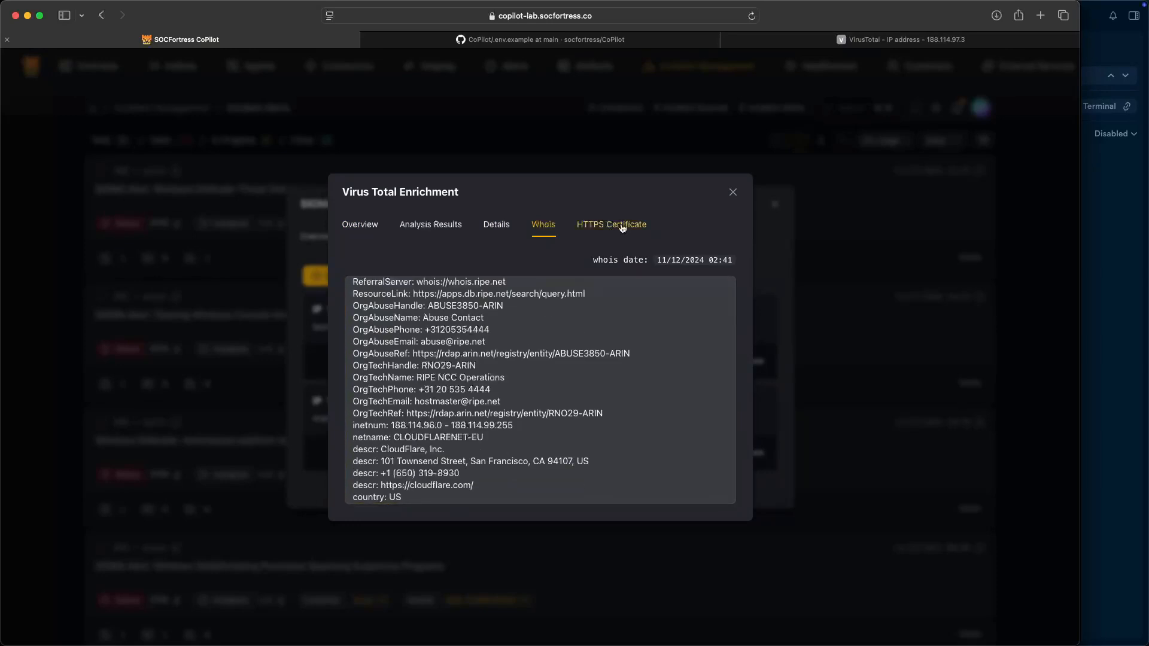
pyautogui.click(622, 226)
pyautogui.scroll(-3, 467, 335)
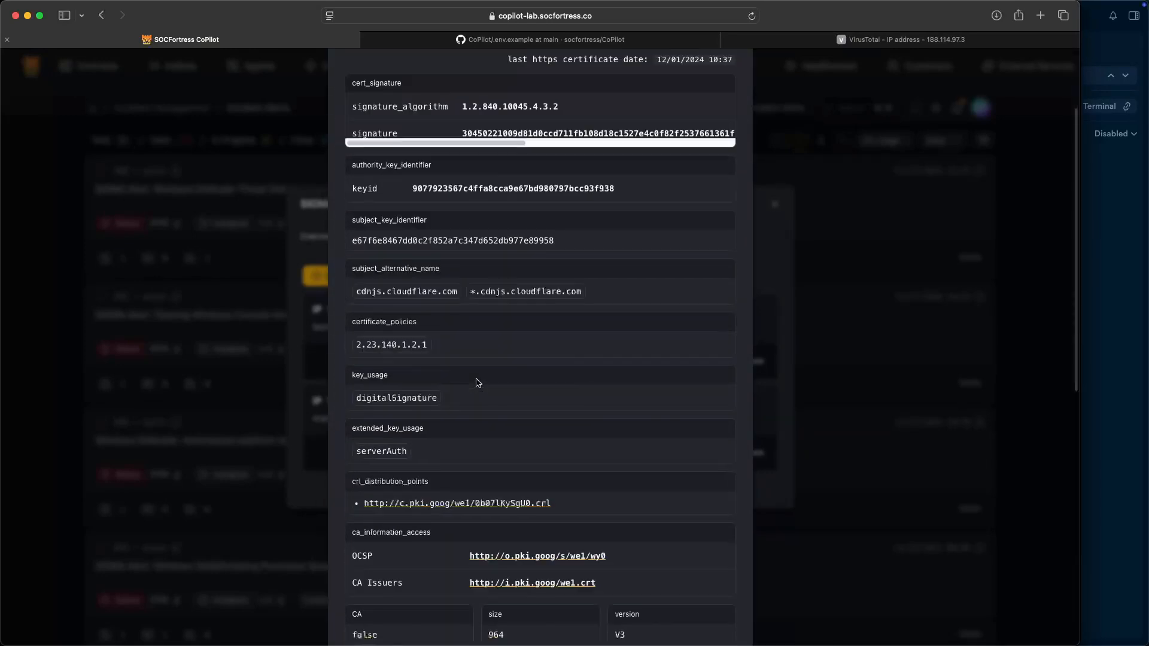
pyautogui.scroll(-4, 500, 467)
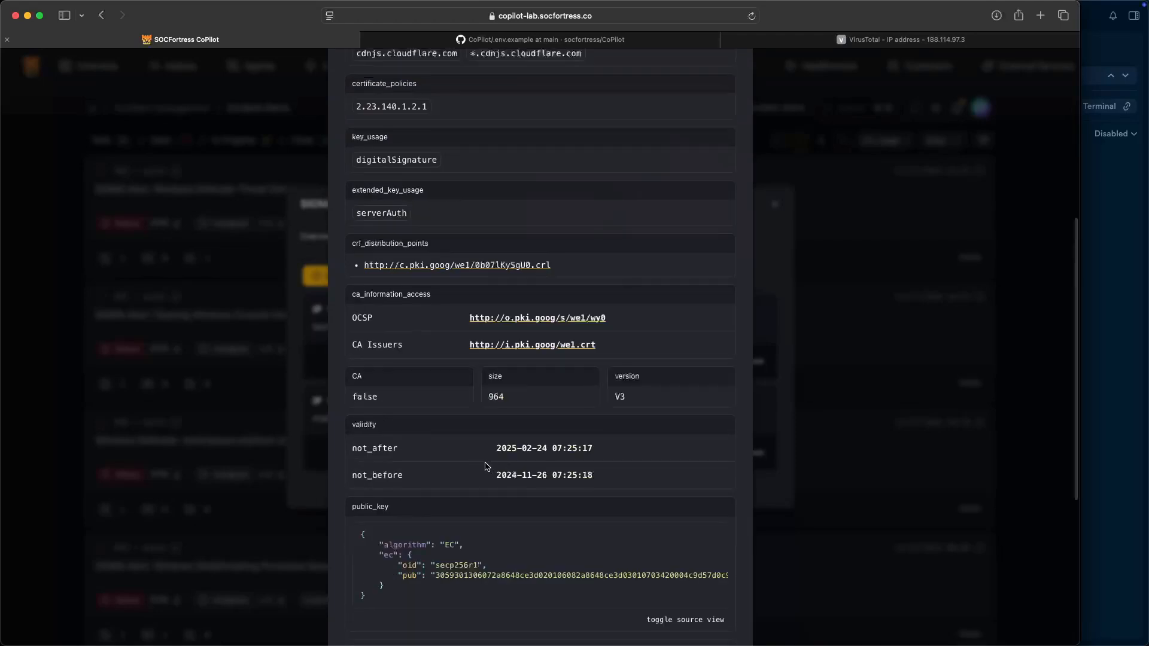
pyautogui.scroll(10, 486, 467)
pyautogui.click(355, 159)
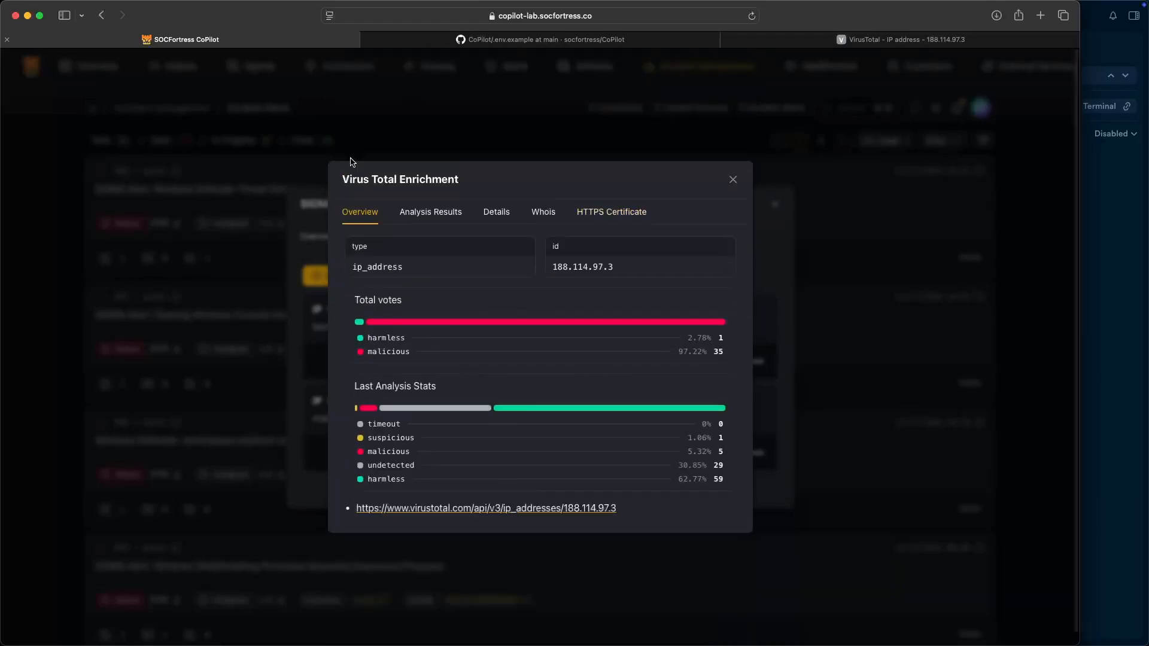
pyautogui.doubleClick(594, 265)
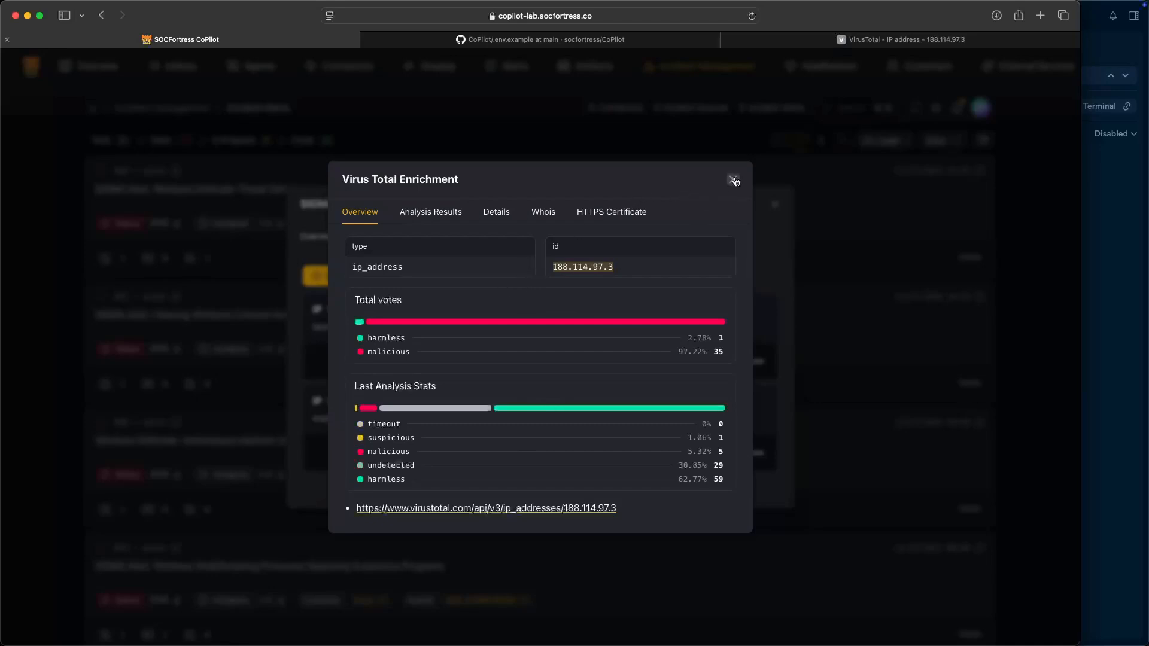
# - Close the VirusTotal enrichment results and go to VirusTotal's API key page
pyautogui.click(735, 181)
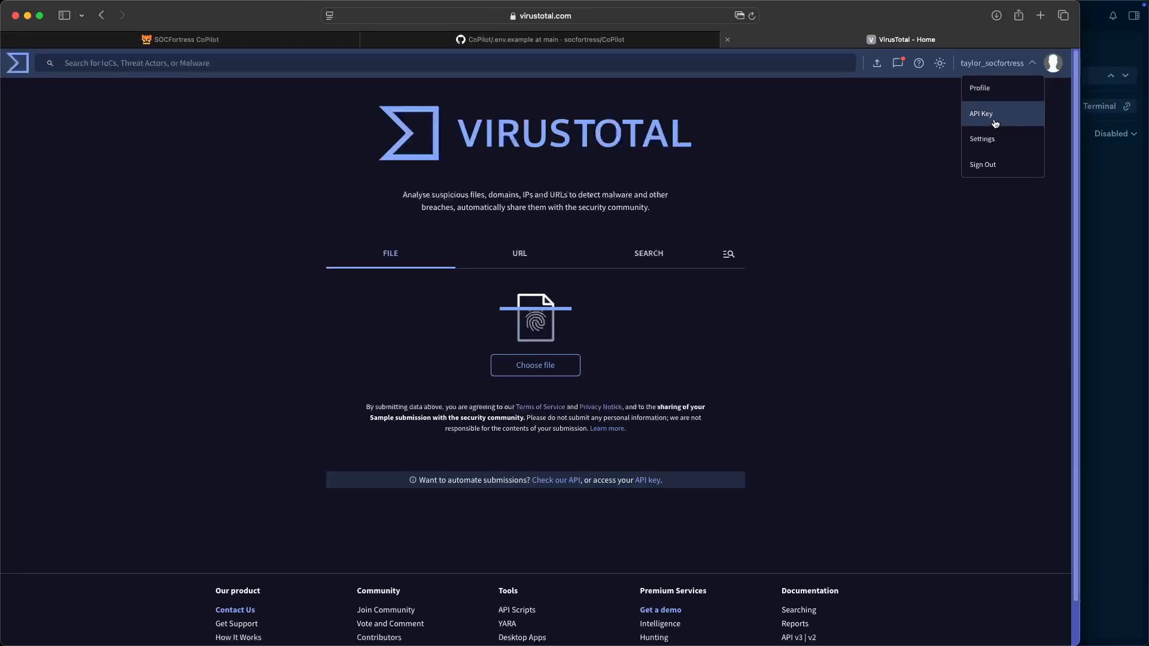
pyautogui.click(995, 123)
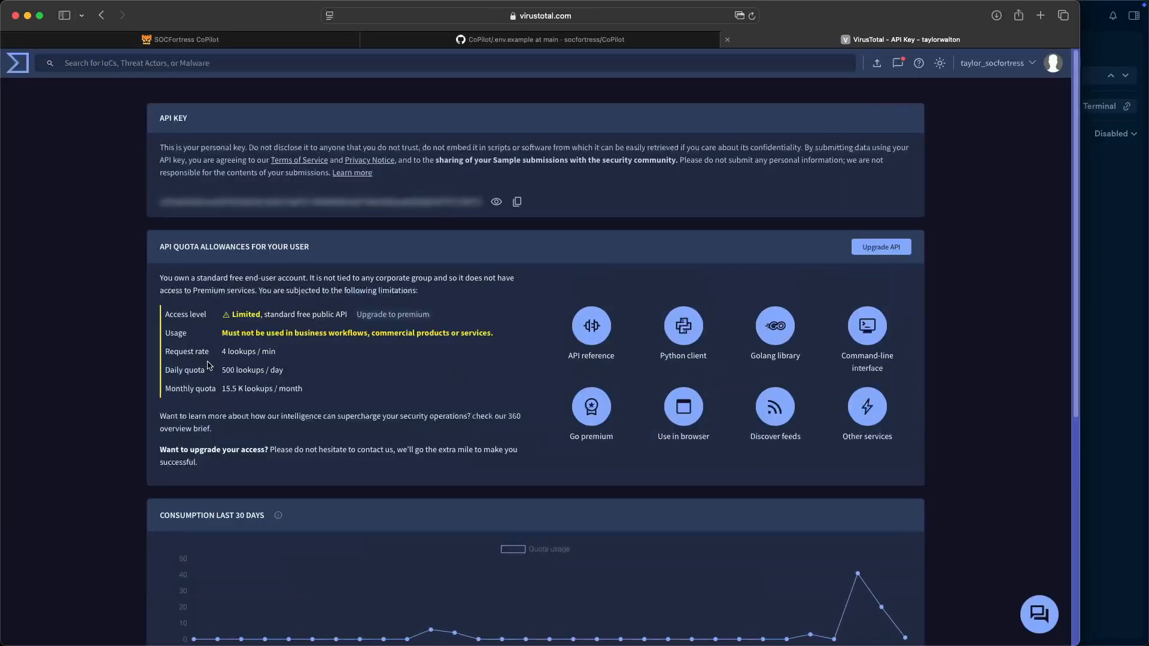
# - Highlight VirusTotal's free quota (4 lookups/min, 500/day, 15.5 K/month) before returning to CoPilot
pyautogui.moveTo(220, 358); pyautogui.dragTo(275, 355)
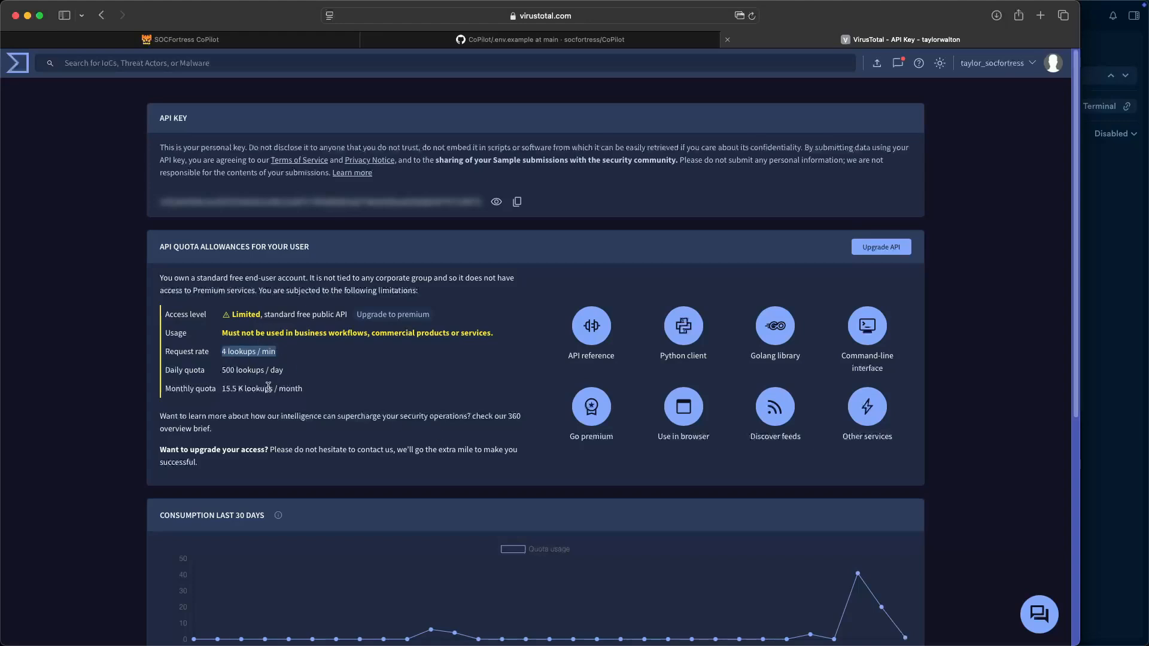
pyautogui.doubleClick(230, 371)
pyautogui.doubleClick(229, 389)
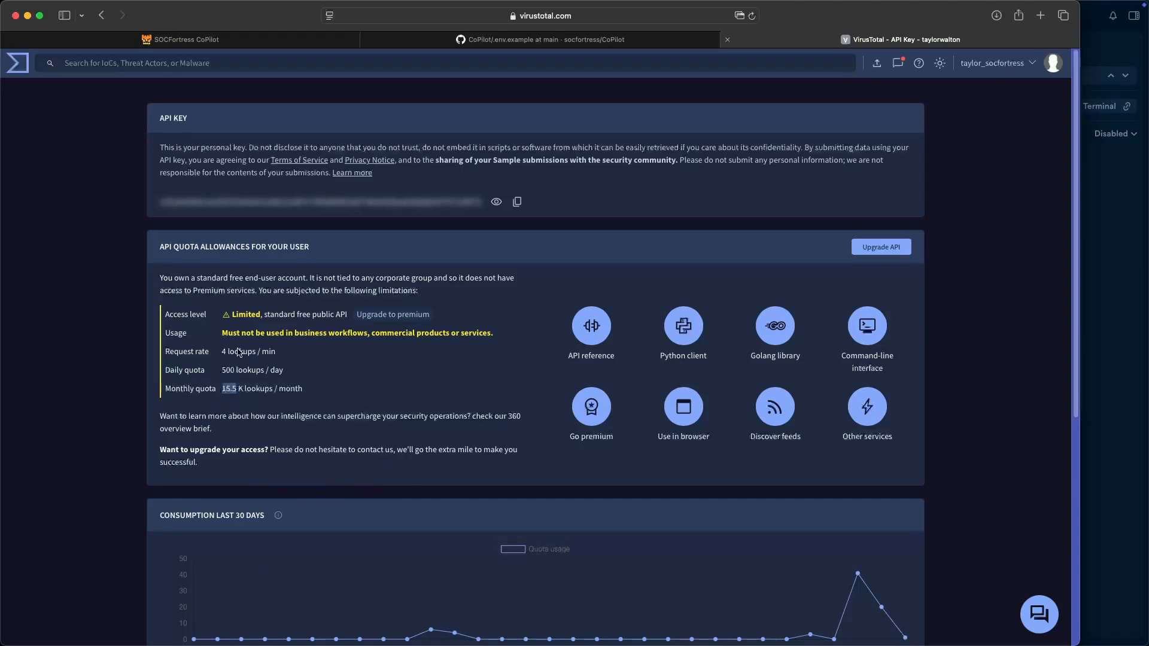
pyautogui.moveTo(222, 352); pyautogui.dragTo(258, 351)
pyautogui.moveTo(220, 371); pyautogui.dragTo(255, 371)
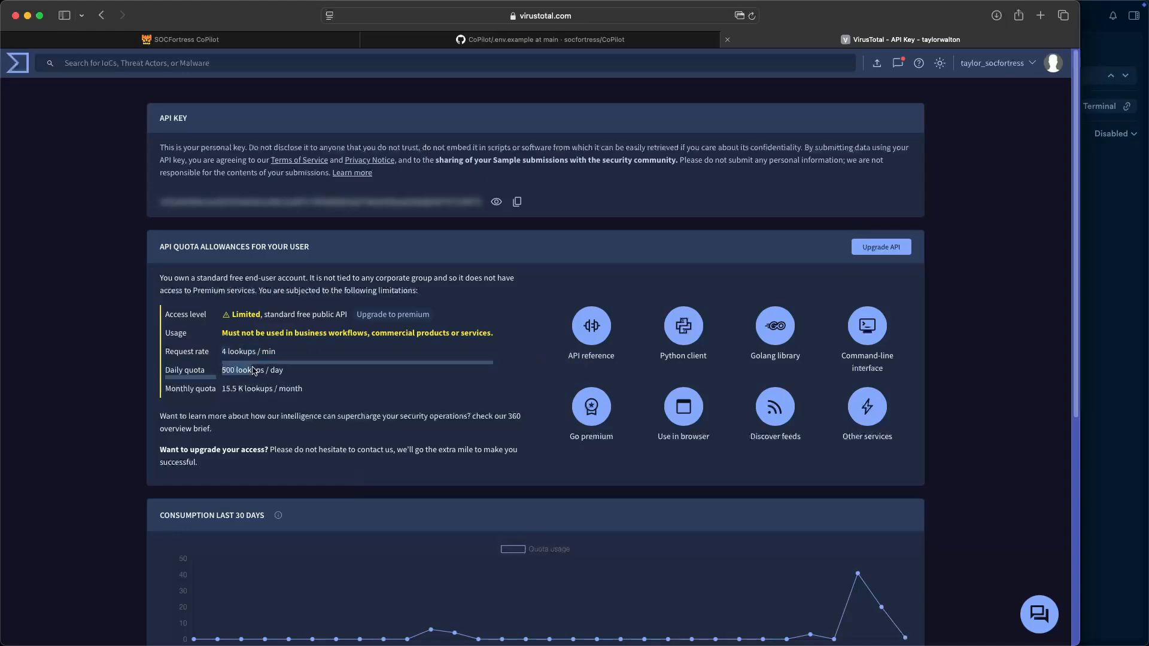
pyautogui.click(301, 376)
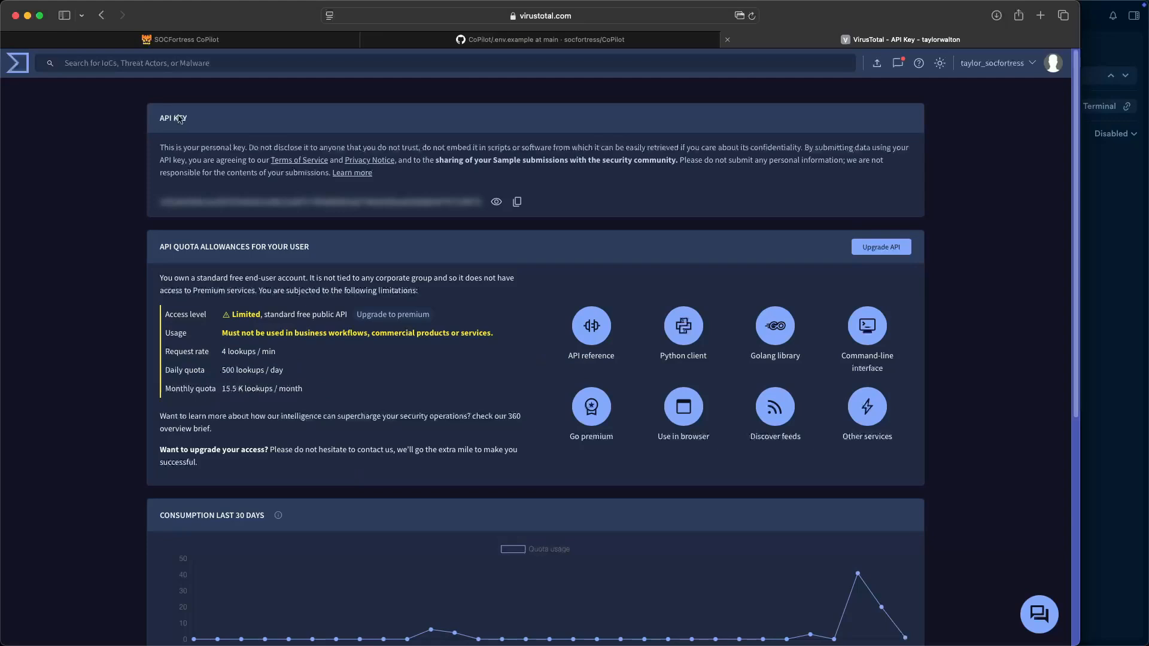
pyautogui.click(226, 40)
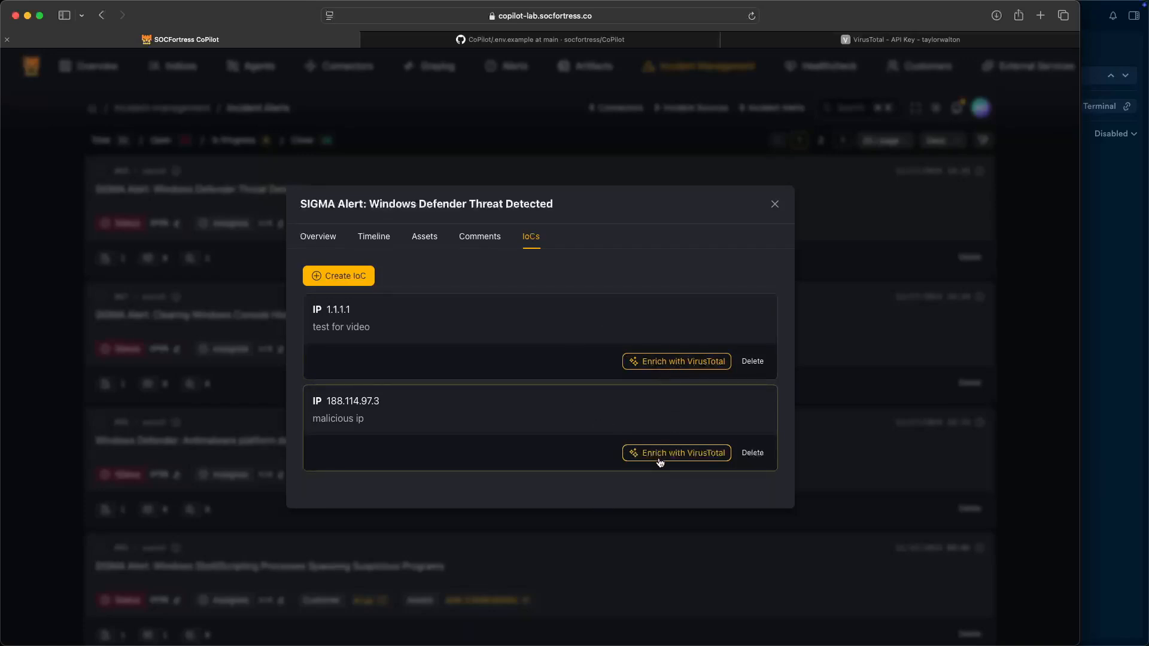
# - Close the SIGMA Alert #68 dialog so Incident Alerts lists #68 with 2 IoCs
pyautogui.click(862, 39)
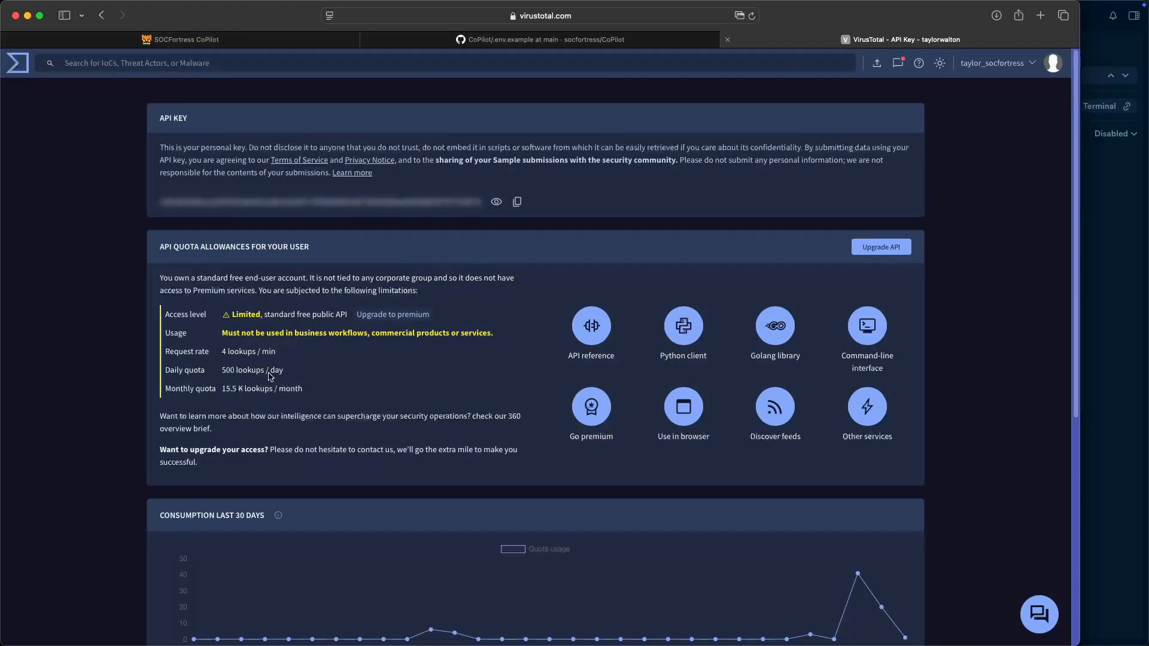
pyautogui.click(233, 43)
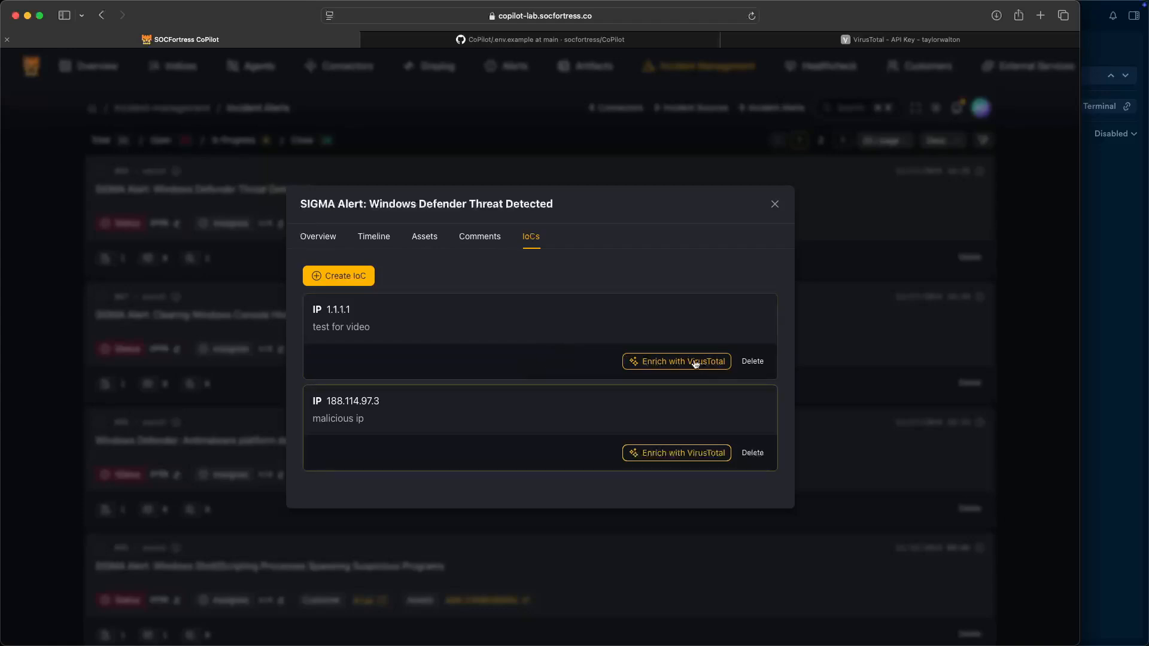
pyautogui.click(774, 204)
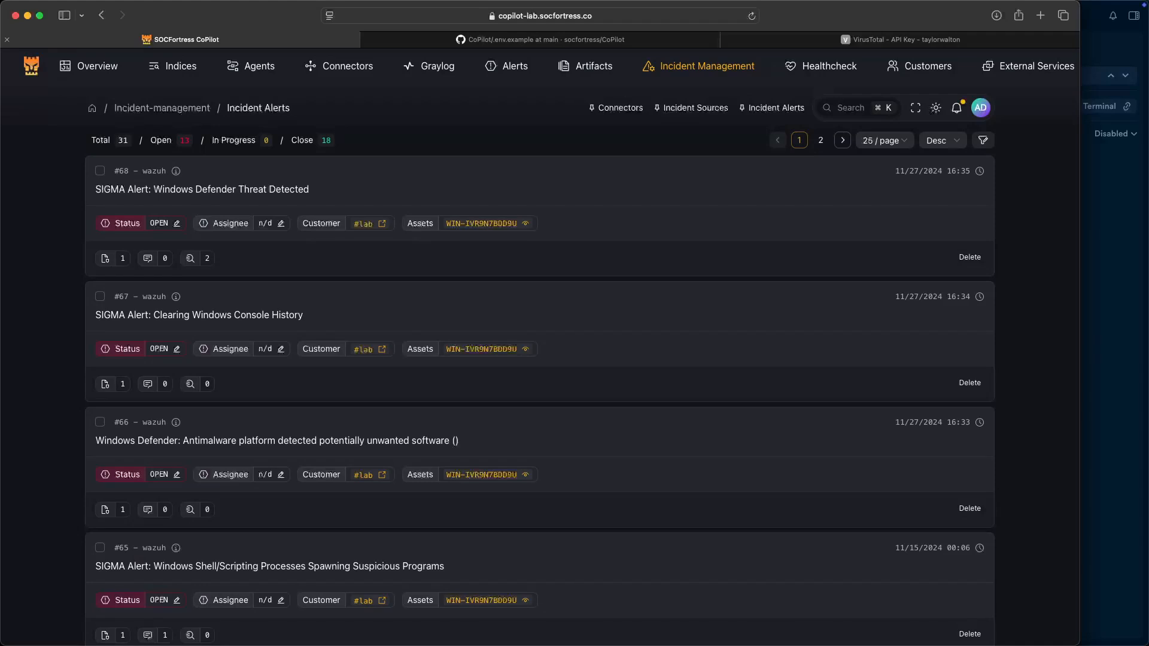